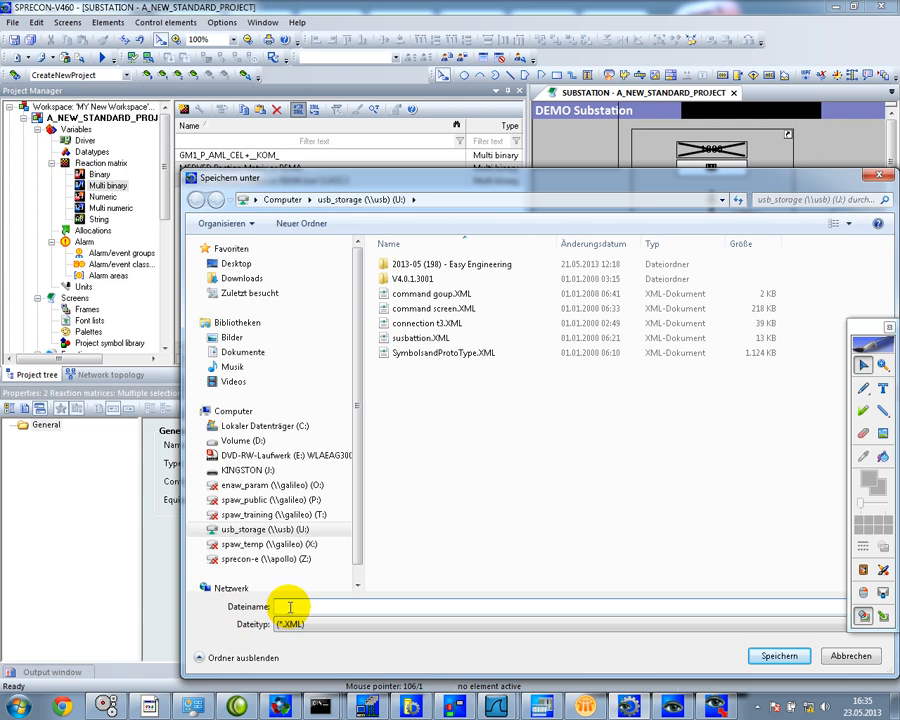
Save the XML export of the two selected reaction matrices as remas on the usb_storage drive.
{"action": "type", "text": "as"}
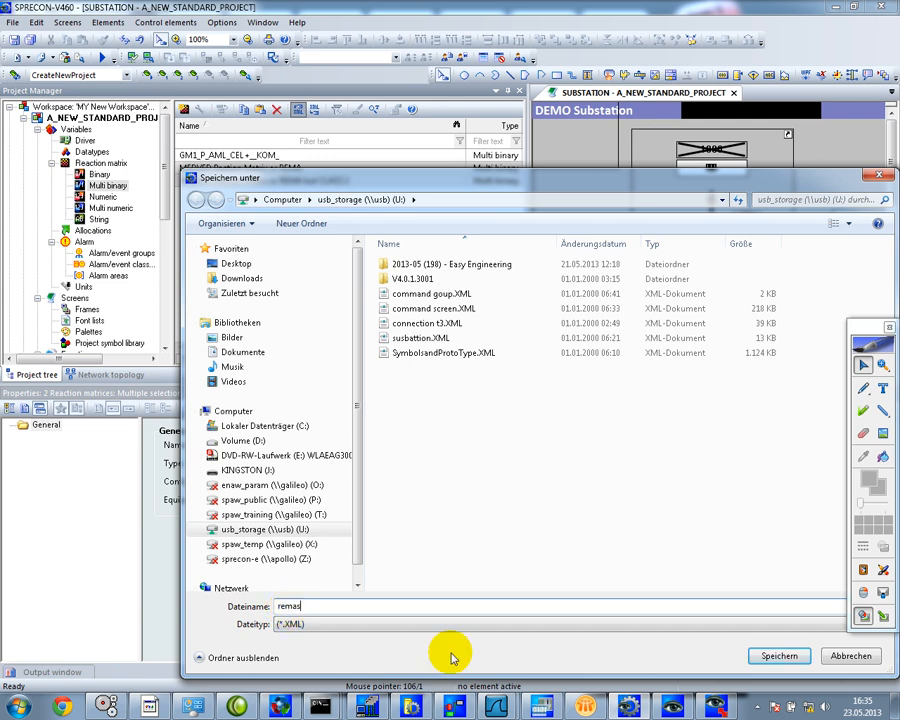
{"action": "left_click", "coordinate": [789, 656]}
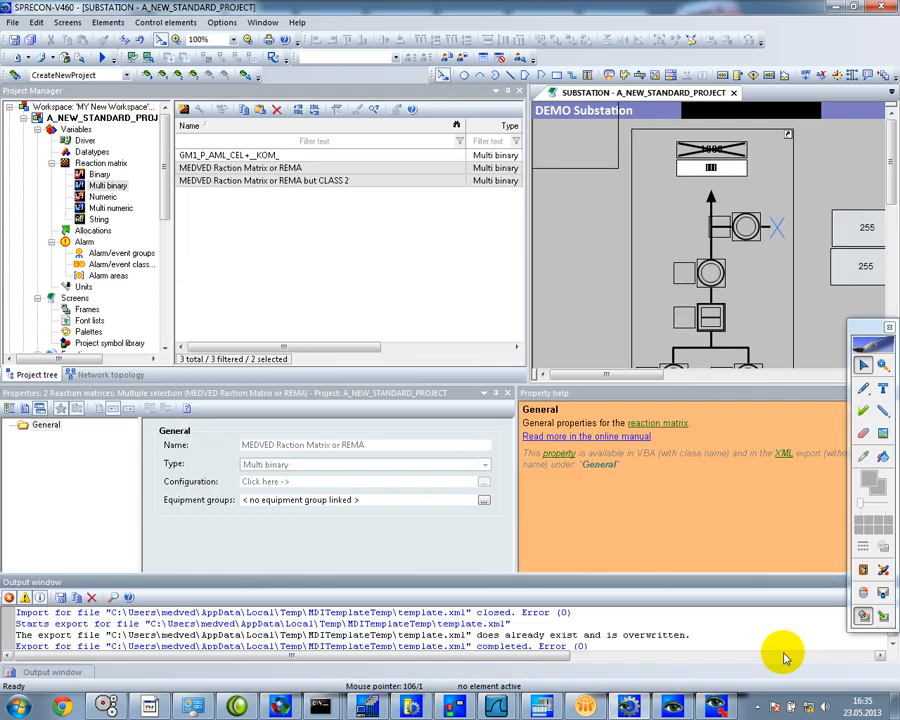
Filter the variables for names starting with INT and export INTERNAL TEST DATAPOINT01 as a CSV-format text file named int_var.
{"action": "left_click", "coordinate": [78, 132]}
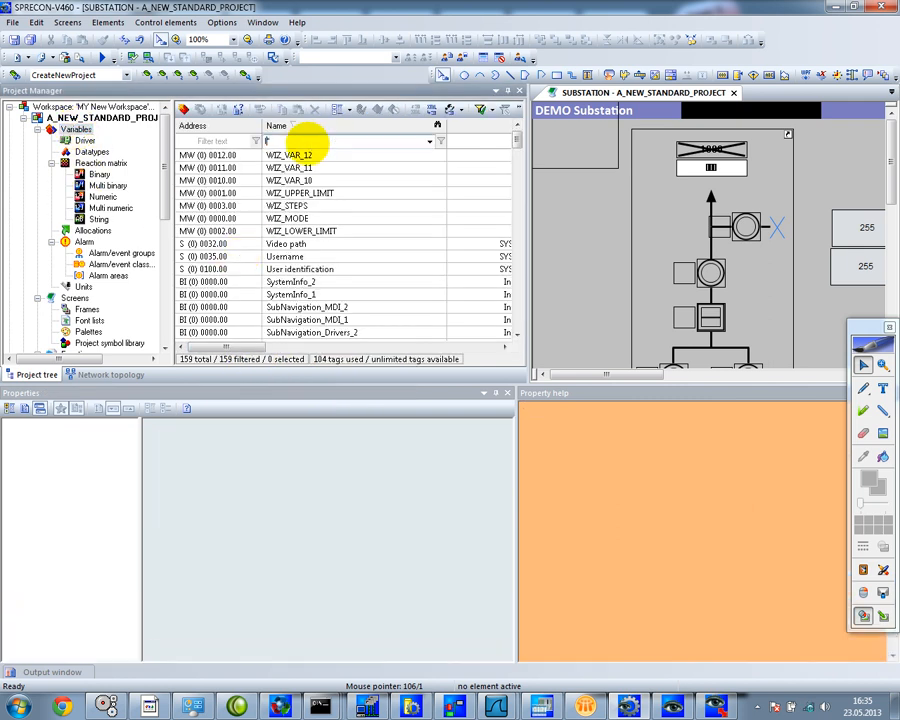
{"action": "key", "text": "Return"}
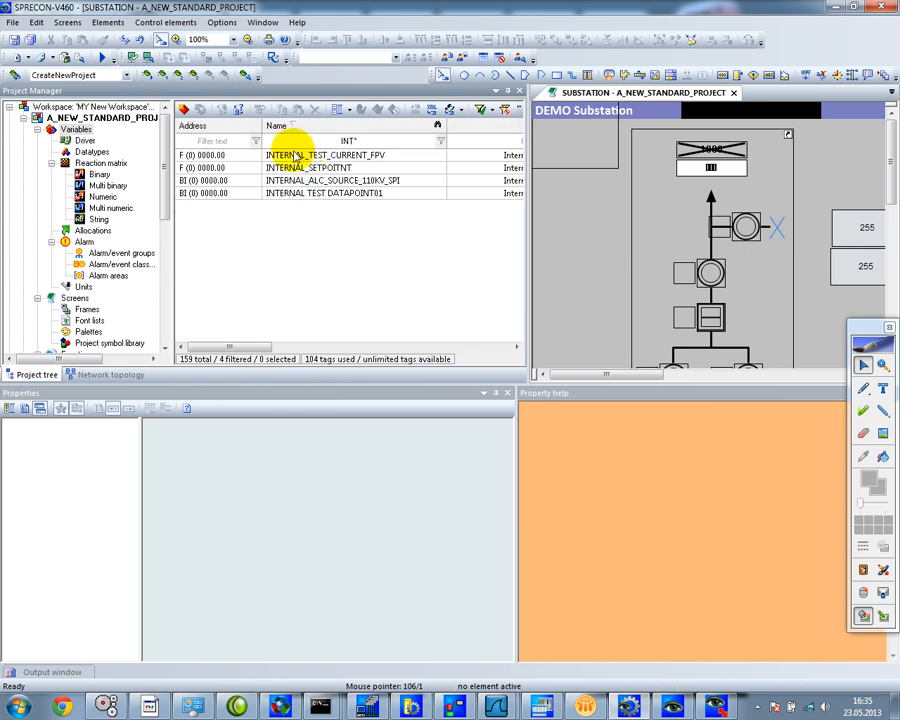
{"action": "left_click", "coordinate": [345, 195]}
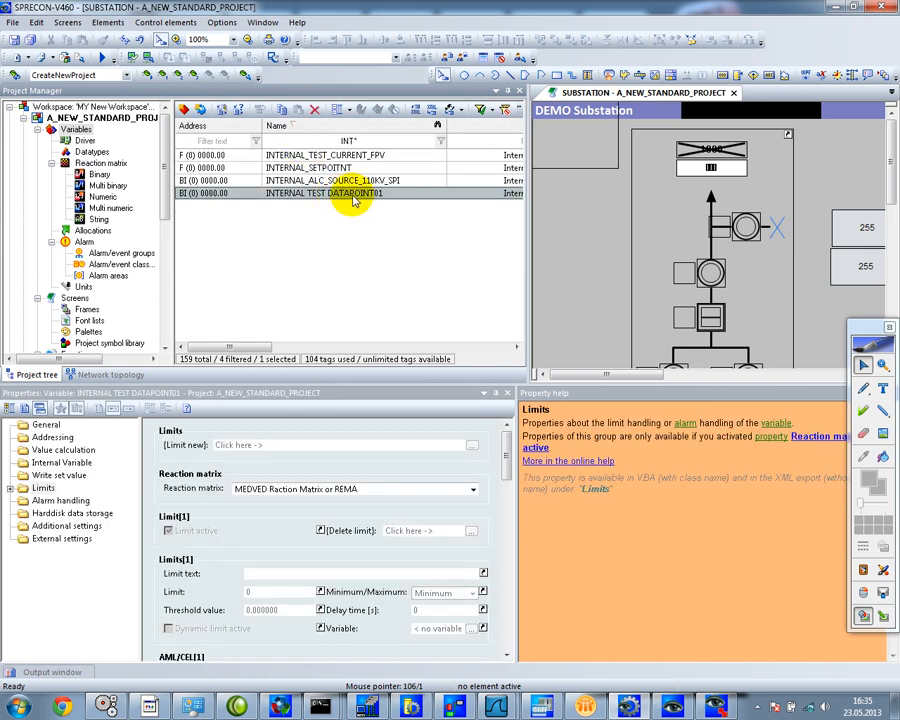
{"action": "right_click", "coordinate": [354, 199]}
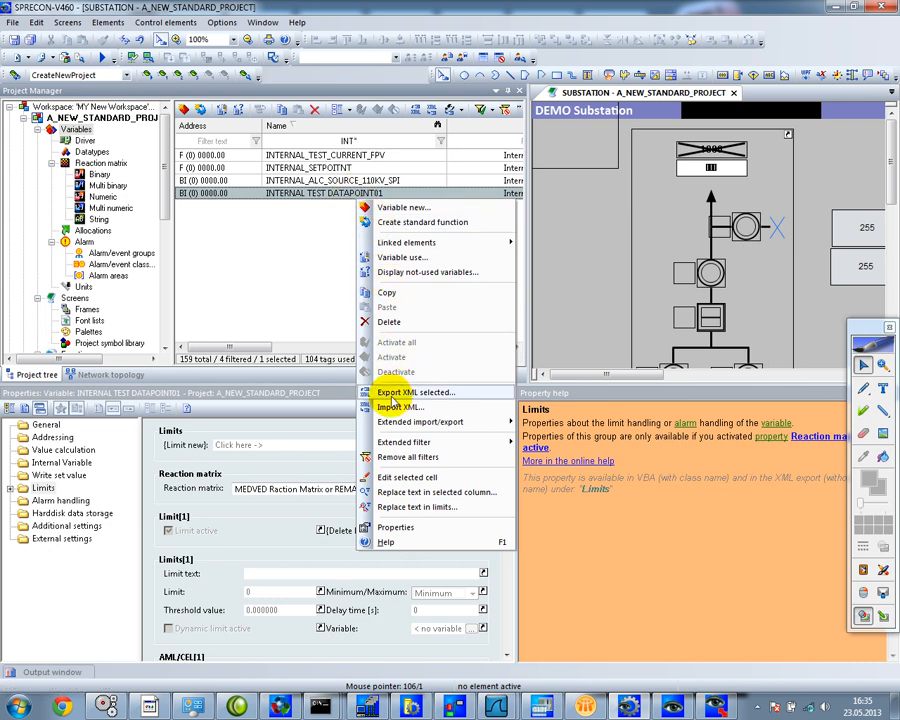
{"action": "mouse_move", "coordinate": [400, 422]}
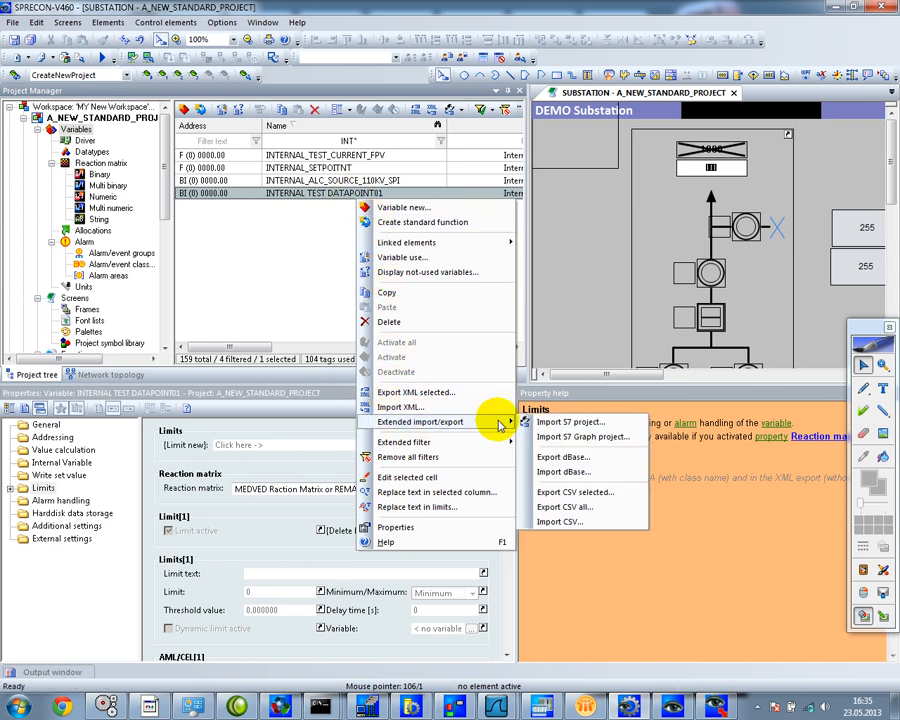
{"action": "left_click", "coordinate": [573, 493]}
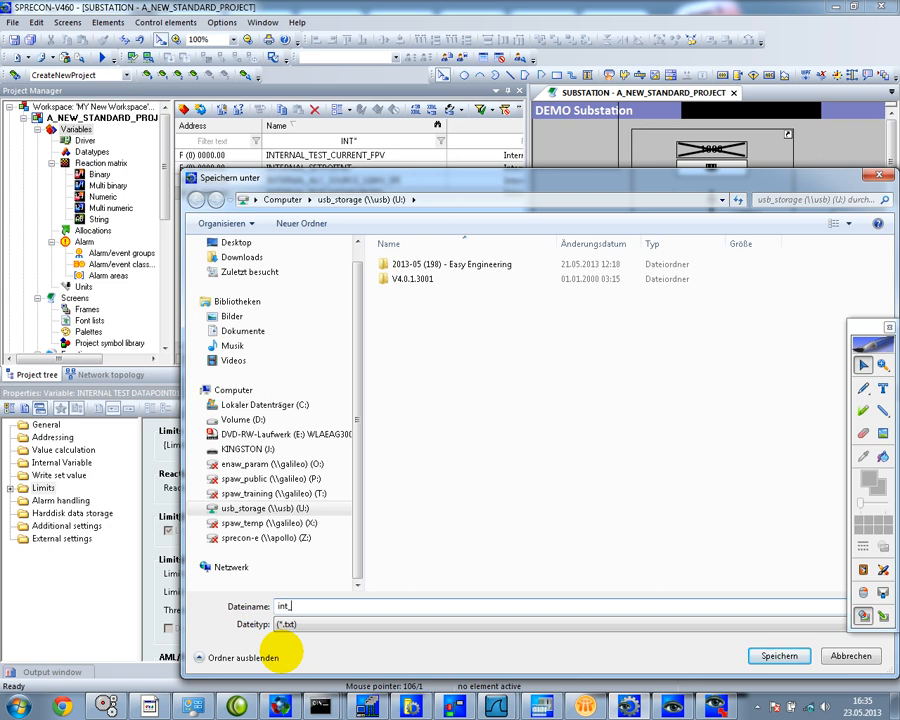
{"action": "left_click", "coordinate": [776, 654]}
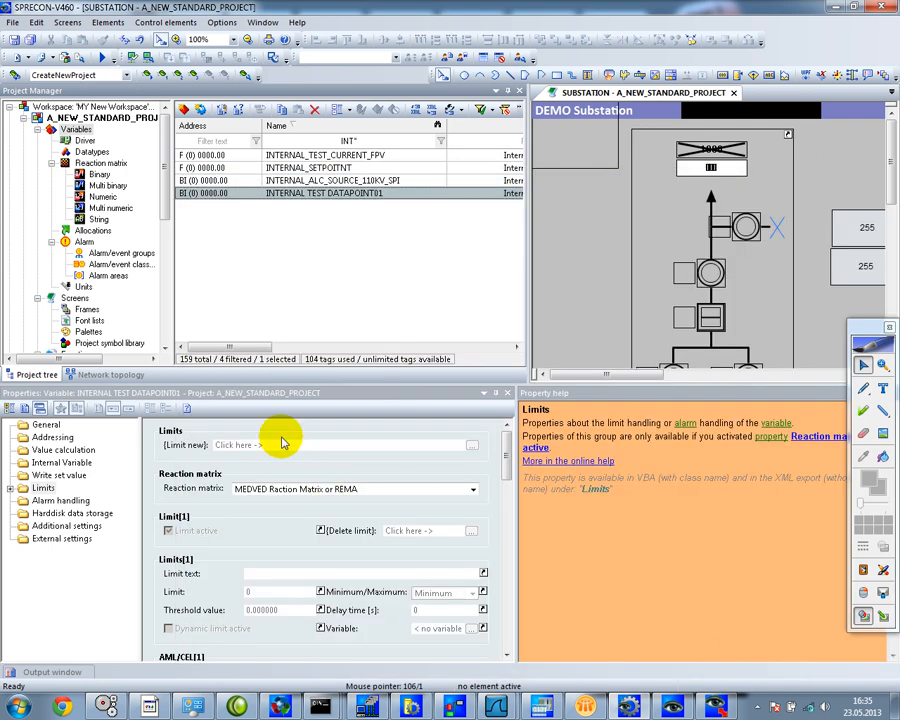
Switch to Windows Explorer and open the usb_storage (U:) network drive.
{"action": "key", "text": "super+e"}
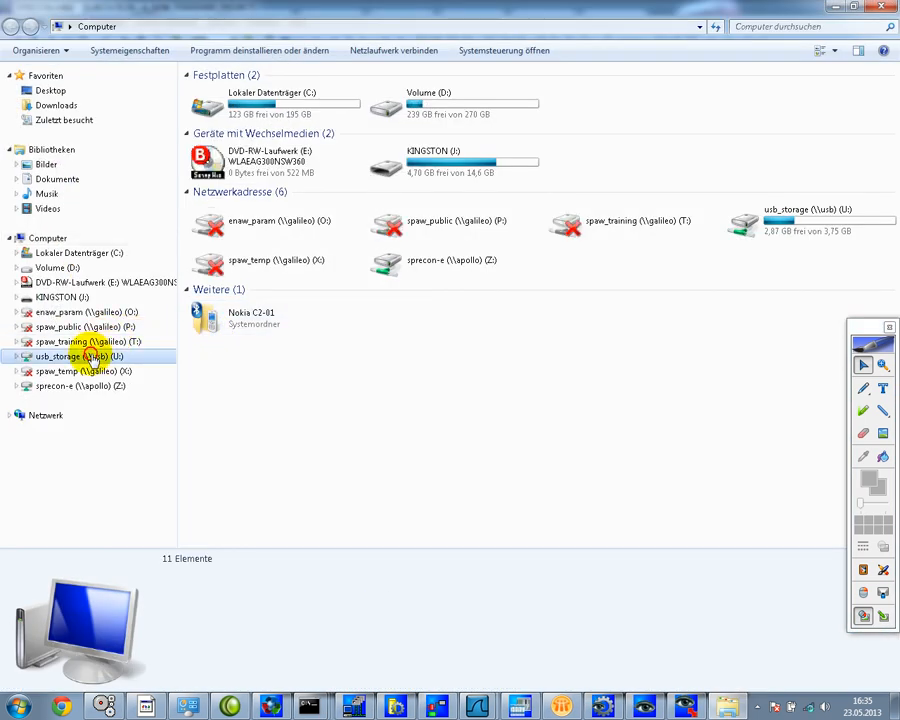
{"action": "left_click", "coordinate": [118, 356]}
{"action": "left_click", "coordinate": [229, 197]}
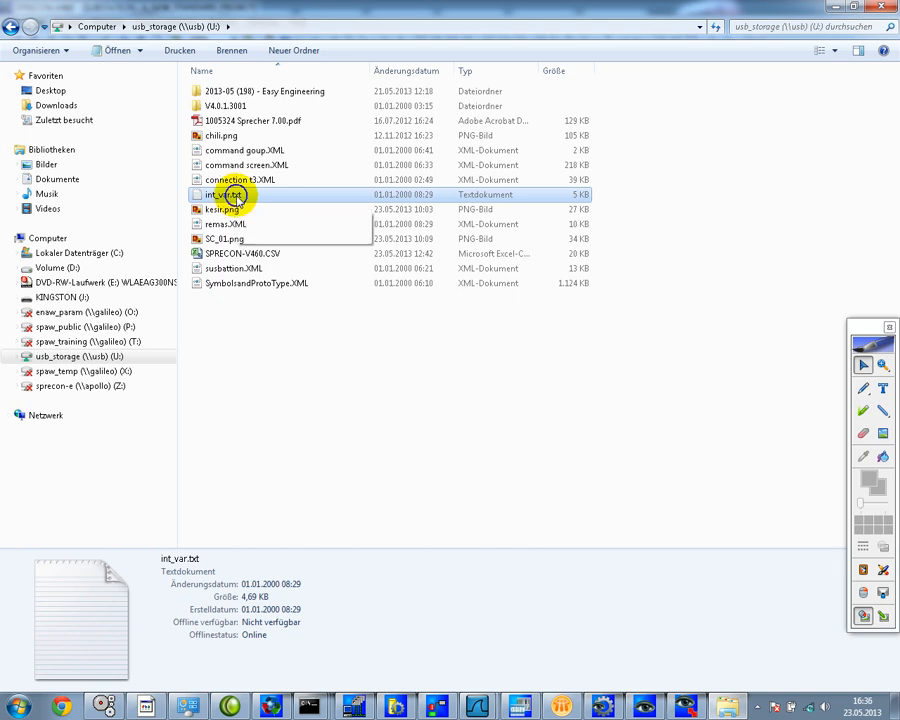
{"action": "right_click", "coordinate": [236, 199]}
{"action": "mouse_move", "coordinate": [297, 281]}
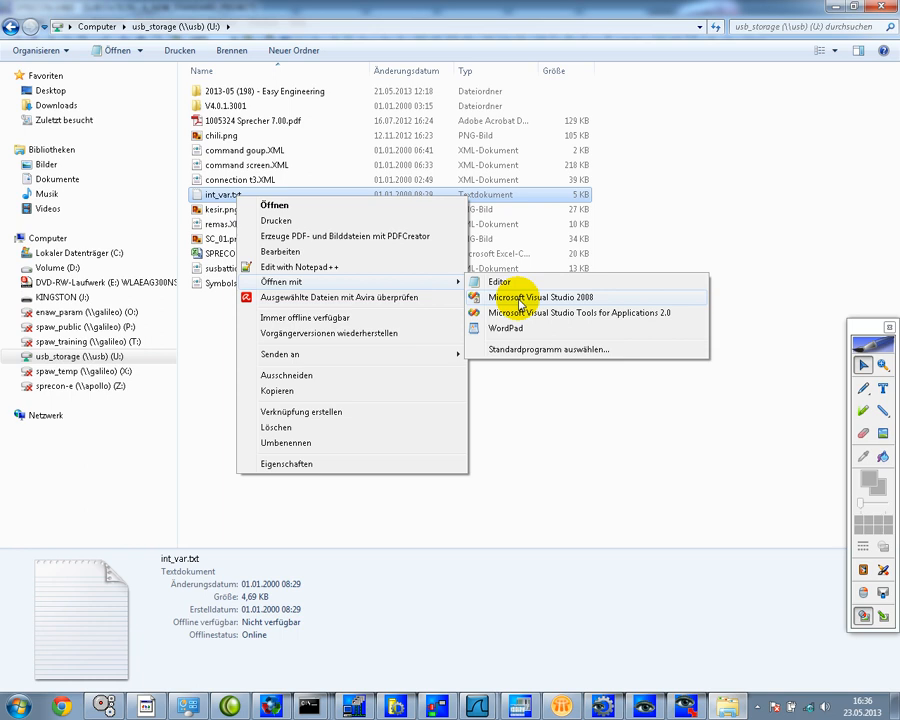
{"action": "left_click", "coordinate": [518, 350]}
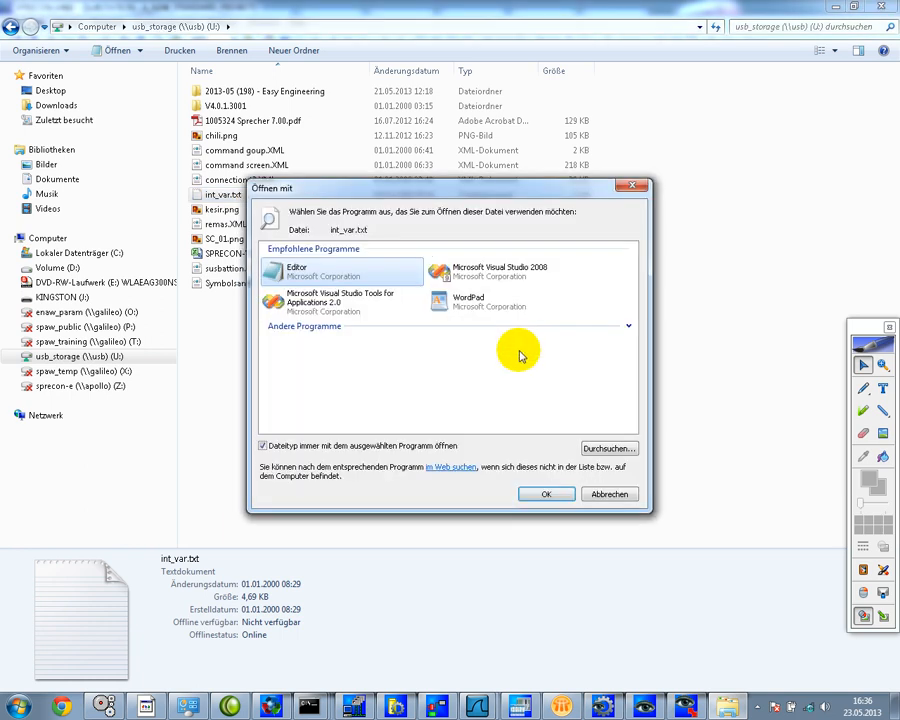
{"action": "left_click", "coordinate": [628, 326]}
{"action": "left_click_drag", "start_coordinate": [638, 323], "coordinate": [628, 394]}
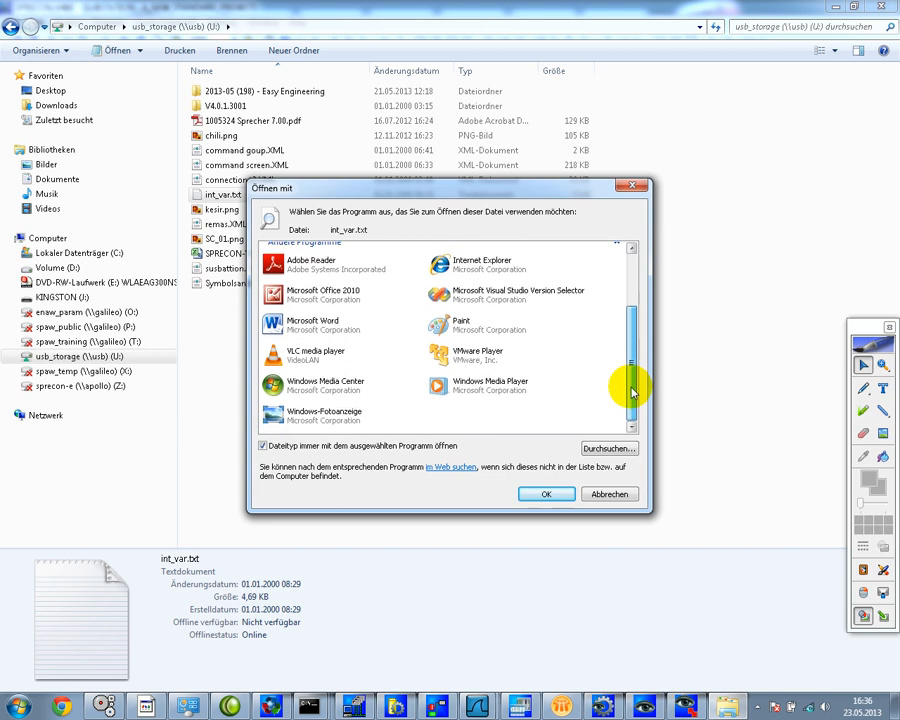
{"action": "left_click", "coordinate": [605, 494]}
Rename the exported file int_var.txt to int_var.txt.csv and accept the extension change.
{"action": "left_click", "coordinate": [252, 195]}
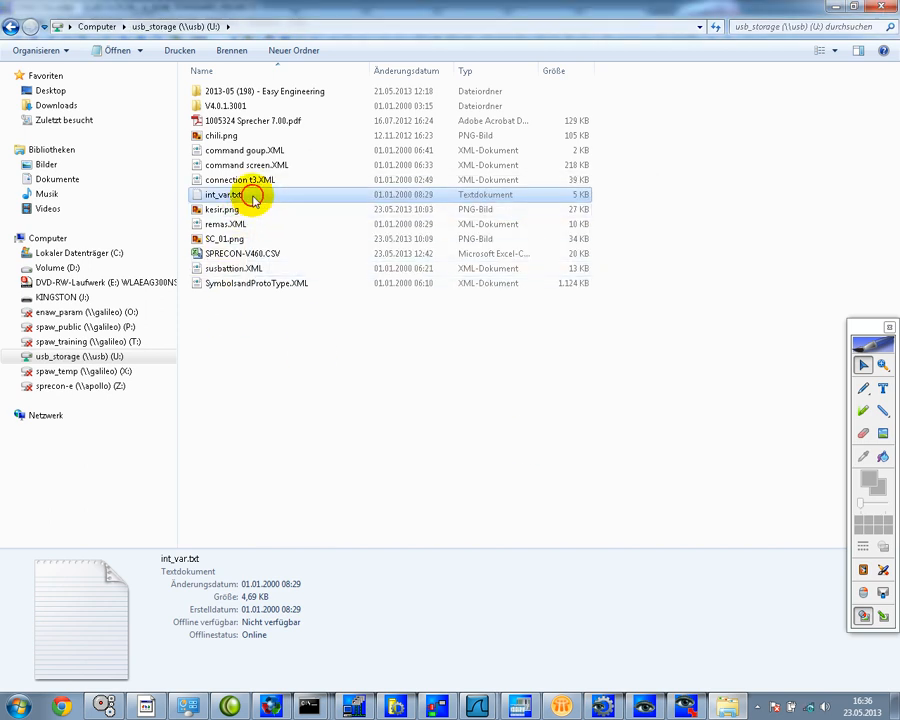
{"action": "left_click", "coordinate": [253, 196]}
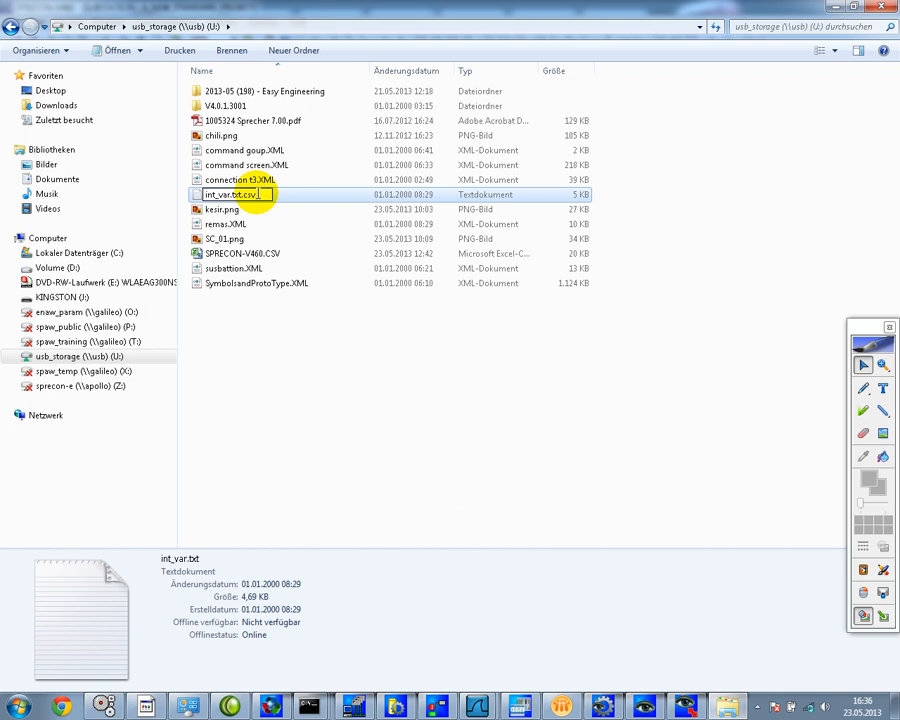
{"action": "type", "text": ".csv"}
{"action": "key", "text": "Return"}
{"action": "left_click", "coordinate": [548, 360]}
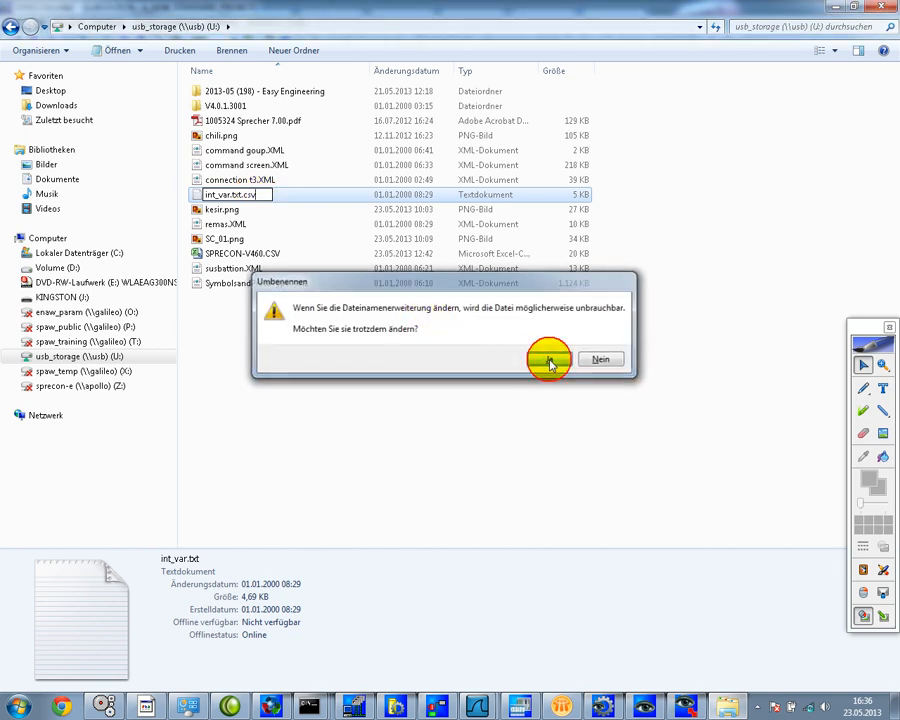
Inspect int_var.txt.csv in Excel with all columns fitted to their contents, and close it without saving.
{"action": "left_click", "coordinate": [240, 197]}
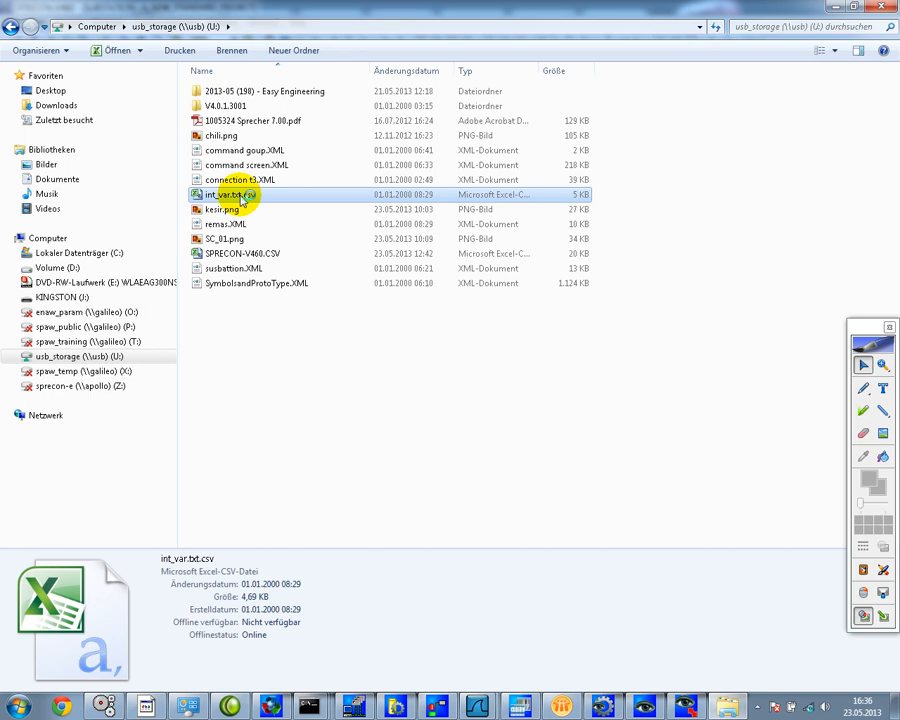
{"action": "double_click", "coordinate": [241, 197]}
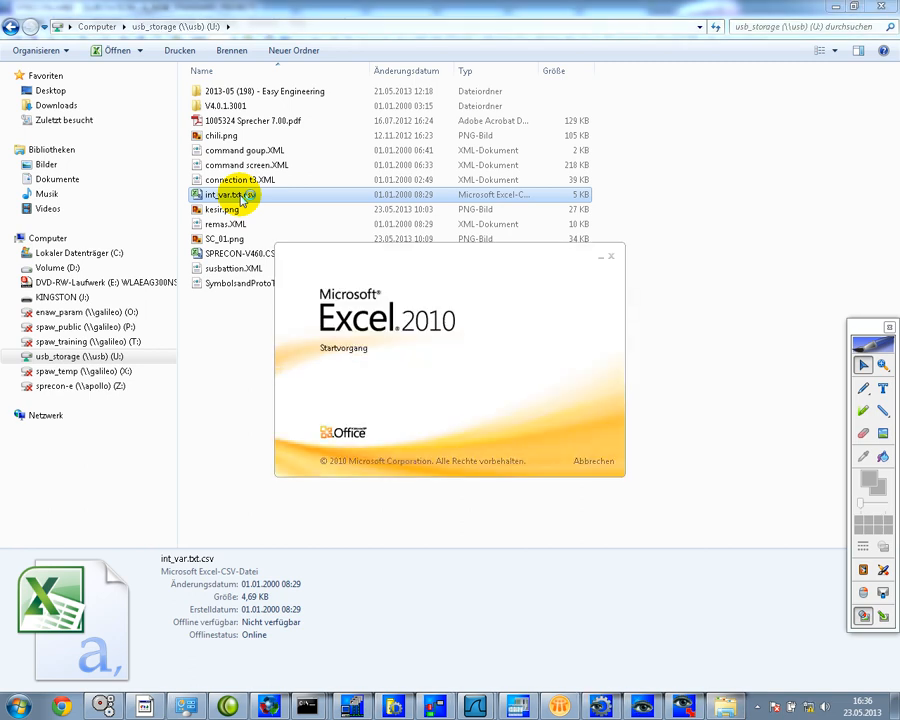
{"action": "double_click", "coordinate": [337, 181]}
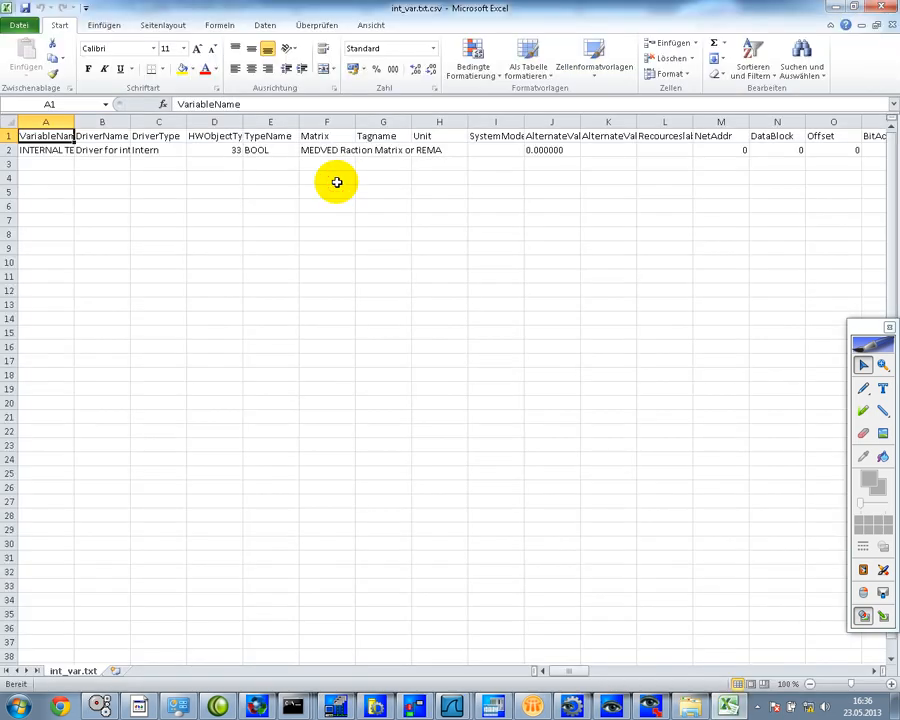
{"action": "left_click", "coordinate": [10, 121]}
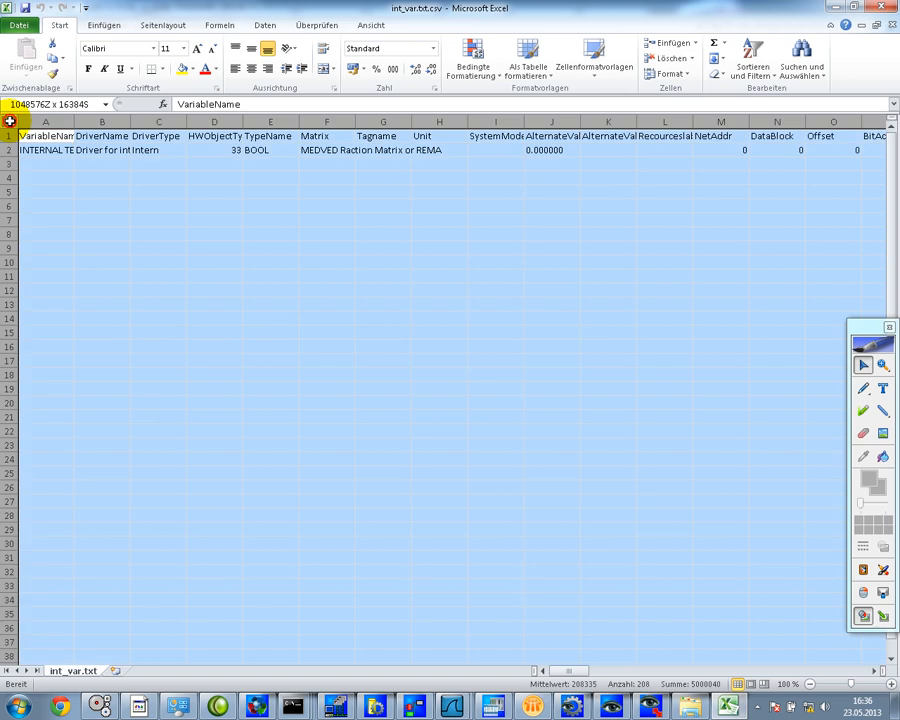
{"action": "double_click", "coordinate": [73, 121]}
{"action": "left_click", "coordinate": [143, 229]}
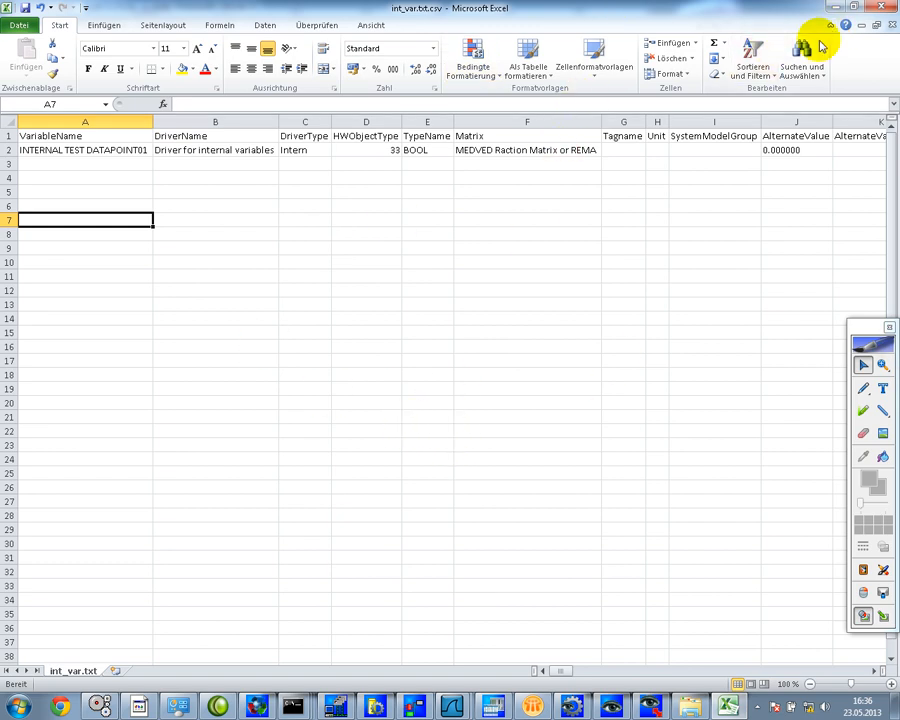
{"action": "left_click", "coordinate": [883, 7]}
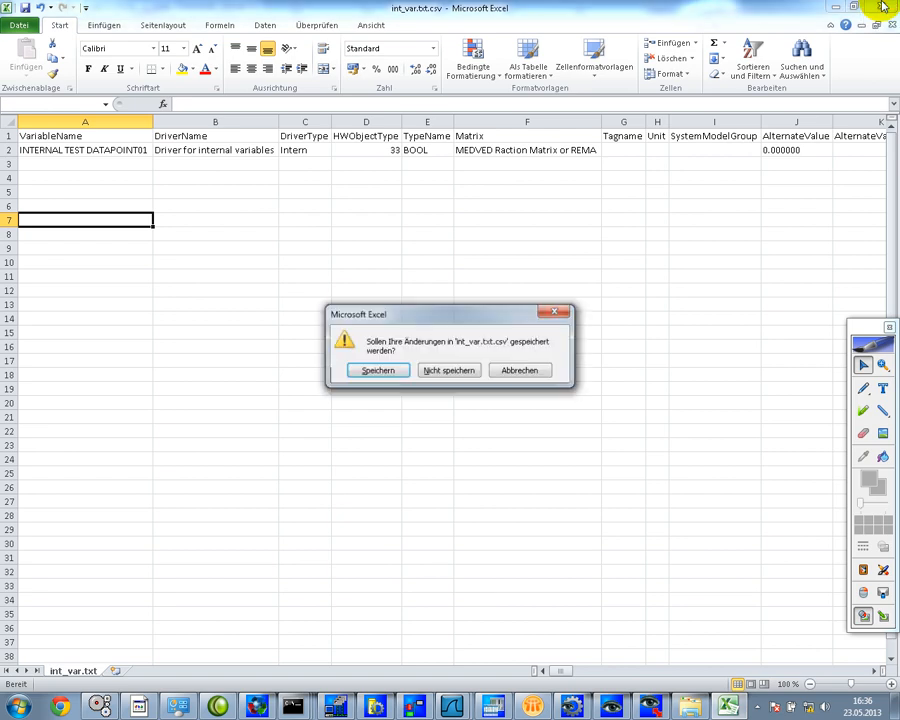
{"action": "left_click", "coordinate": [455, 376]}
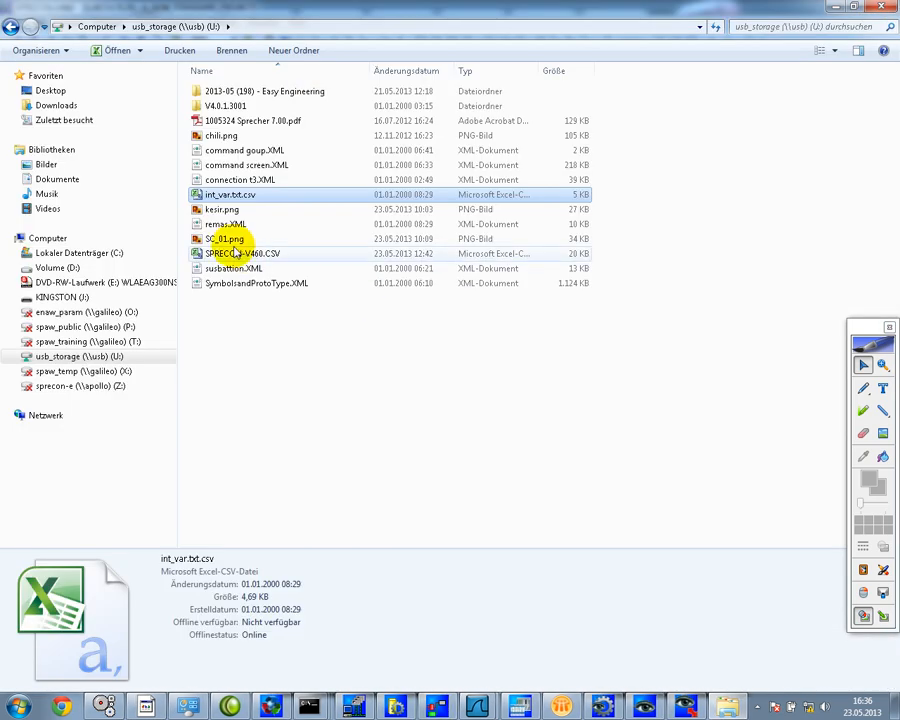
Examine the raw text of int_var.txt.csv in Notepad++ and close the editor.
{"action": "right_click", "coordinate": [237, 196]}
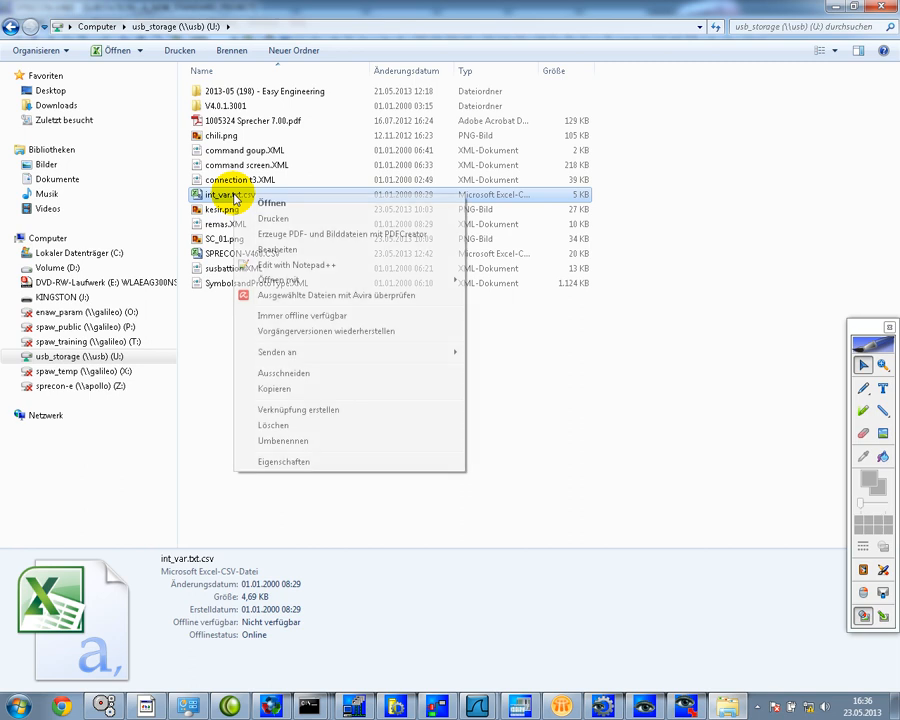
{"action": "left_click", "coordinate": [266, 264]}
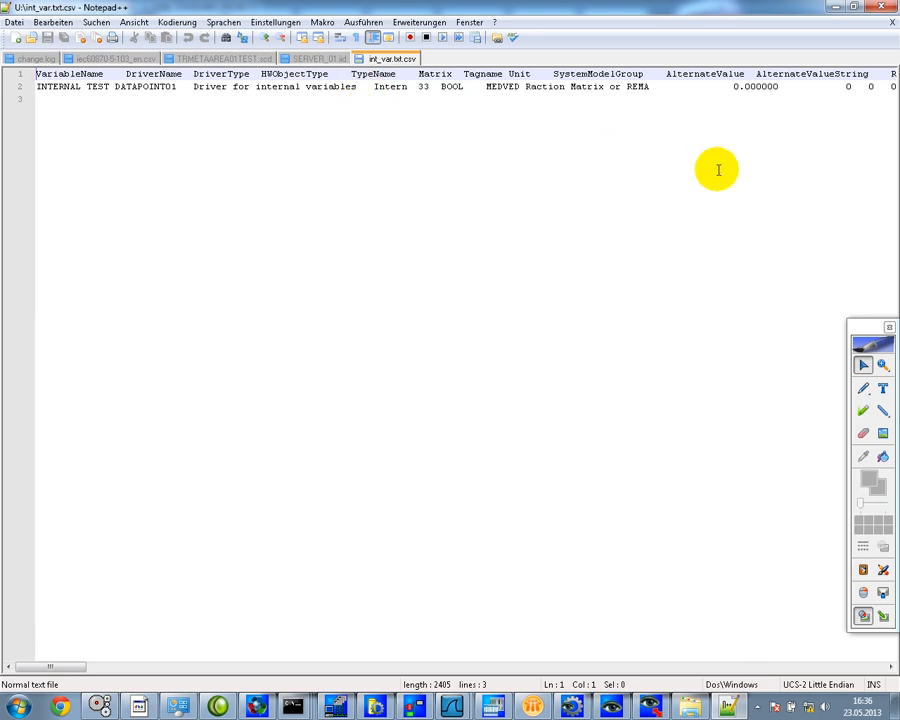
{"action": "left_click", "coordinate": [885, 8]}
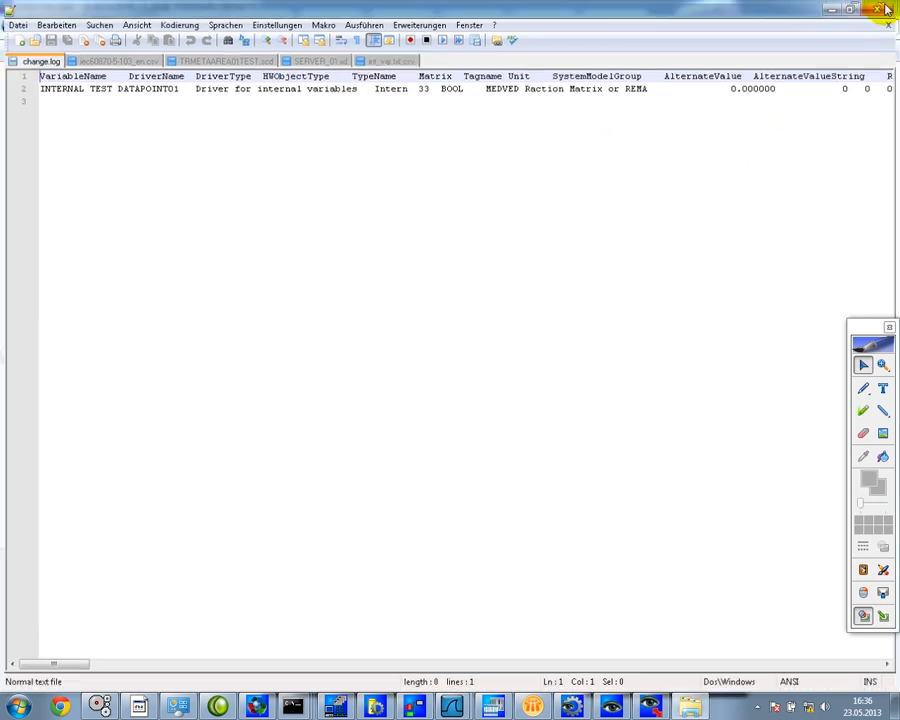
Open int_var.txt.csv in Excel and fit all column widths to their contents.
{"action": "right_click", "coordinate": [249, 195]}
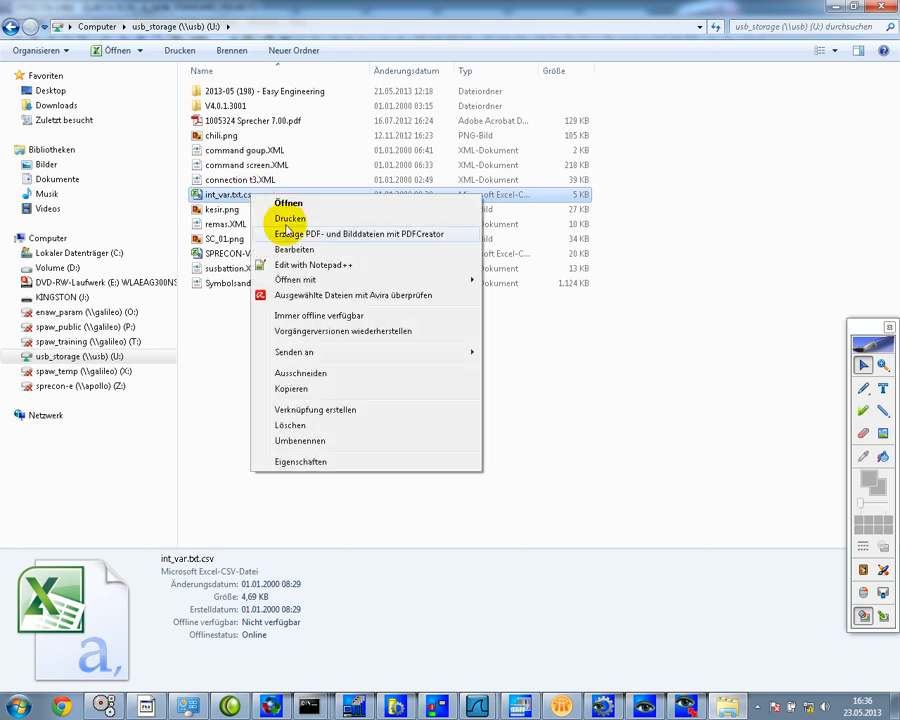
{"action": "left_click", "coordinate": [296, 204]}
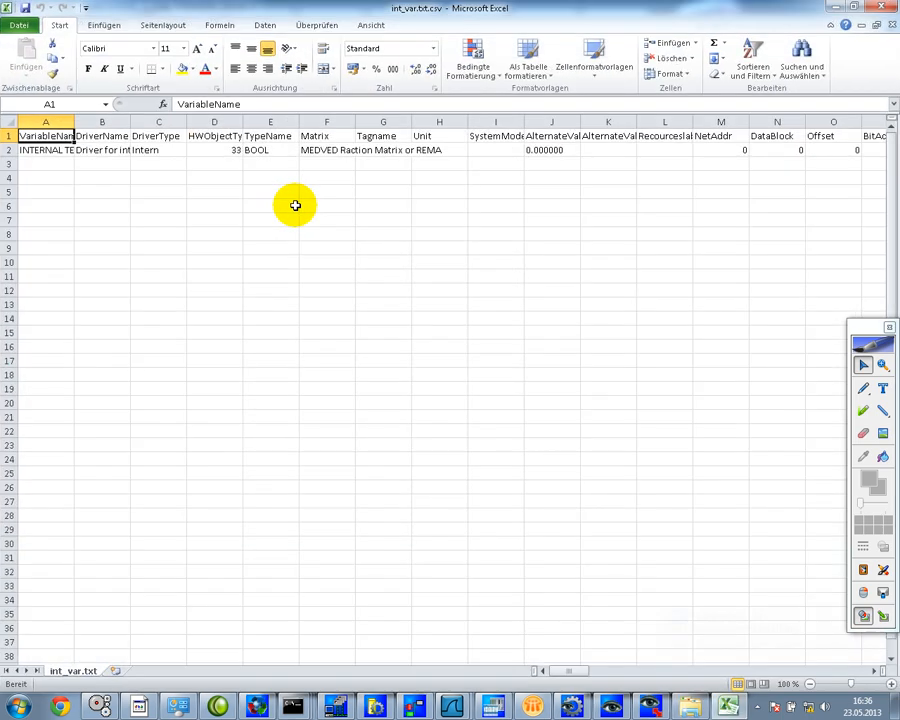
{"action": "left_click", "coordinate": [9, 122]}
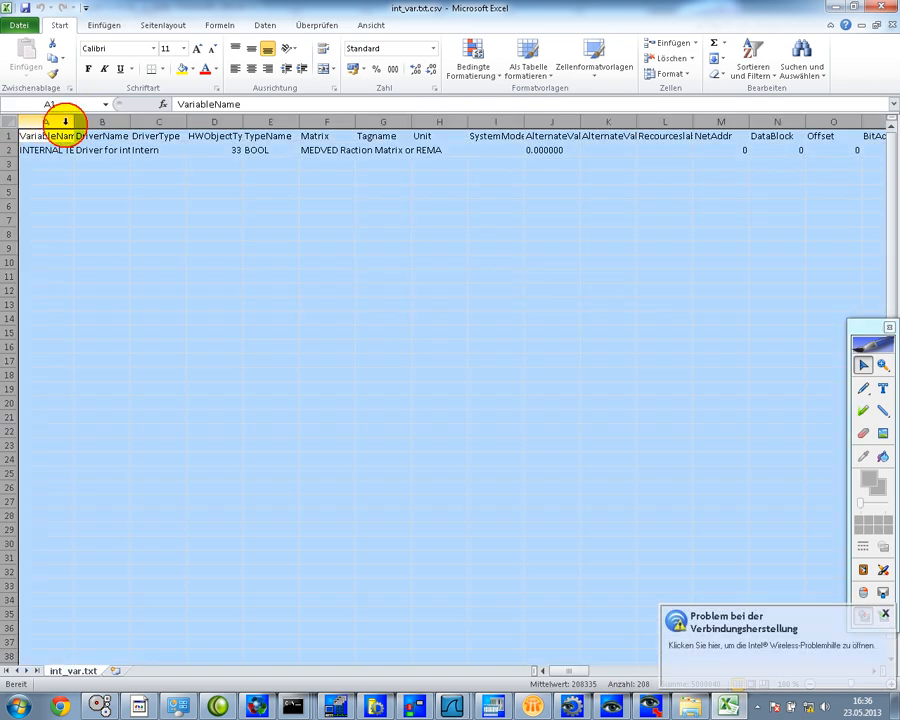
{"action": "double_click", "coordinate": [73, 125]}
{"action": "left_click", "coordinate": [157, 206]}
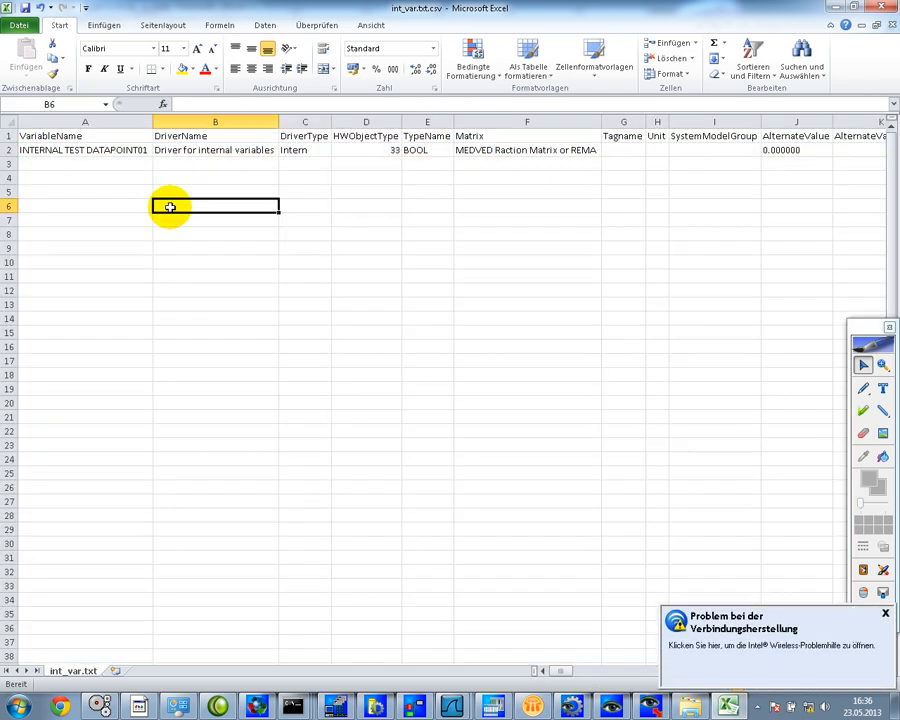
Copy the INTERNAL TEST DATAPOINT01 row from row 2 into rows 3 to 18.
{"action": "left_click", "coordinate": [7, 150]}
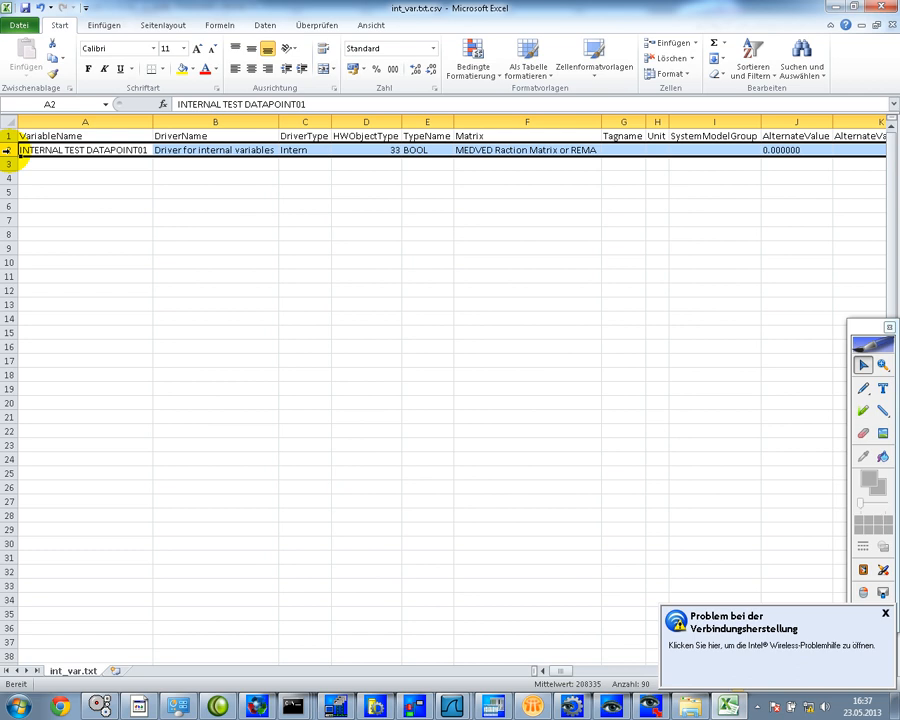
{"action": "key", "text": "ctrl+c"}
{"action": "left_click", "coordinate": [44, 165]}
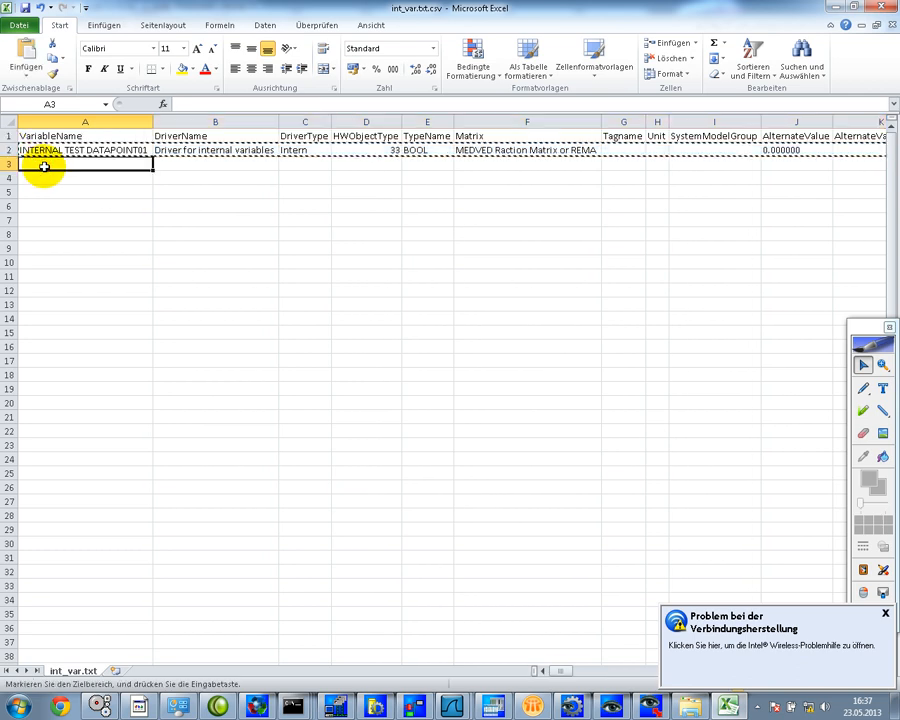
{"action": "left_click_drag", "start_coordinate": [10, 165], "coordinate": [8, 372]}
{"action": "key", "text": "ctrl+v"}
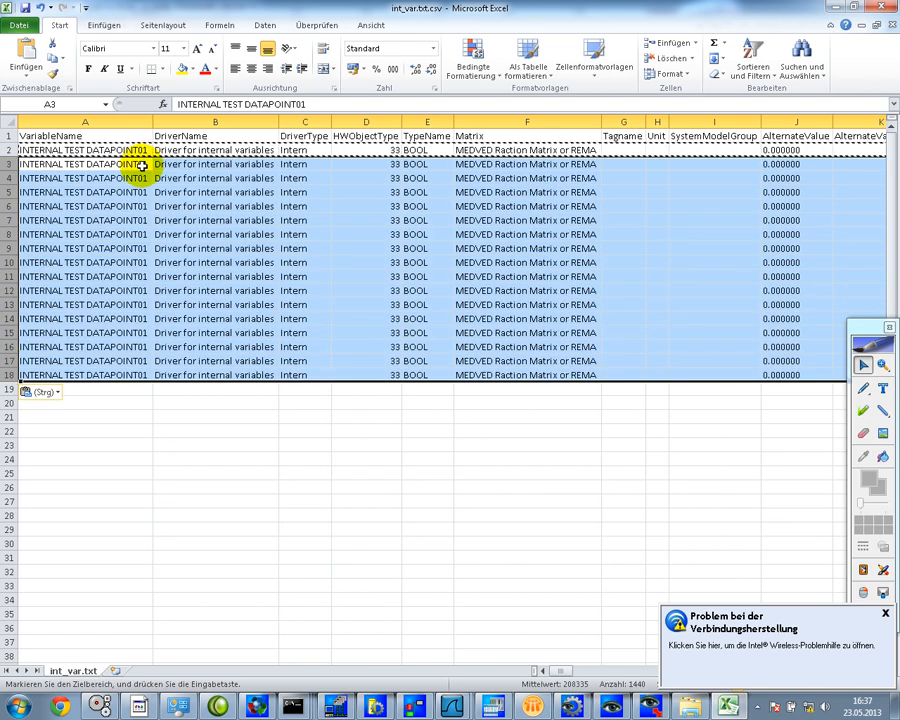
Change the variable name in A3 to INTERNAL TEST DATAPOINT02 and fill the numbered series from A2:A3 down to row 18.
{"action": "left_click", "coordinate": [140, 166]}
{"action": "double_click", "coordinate": [145, 165]}
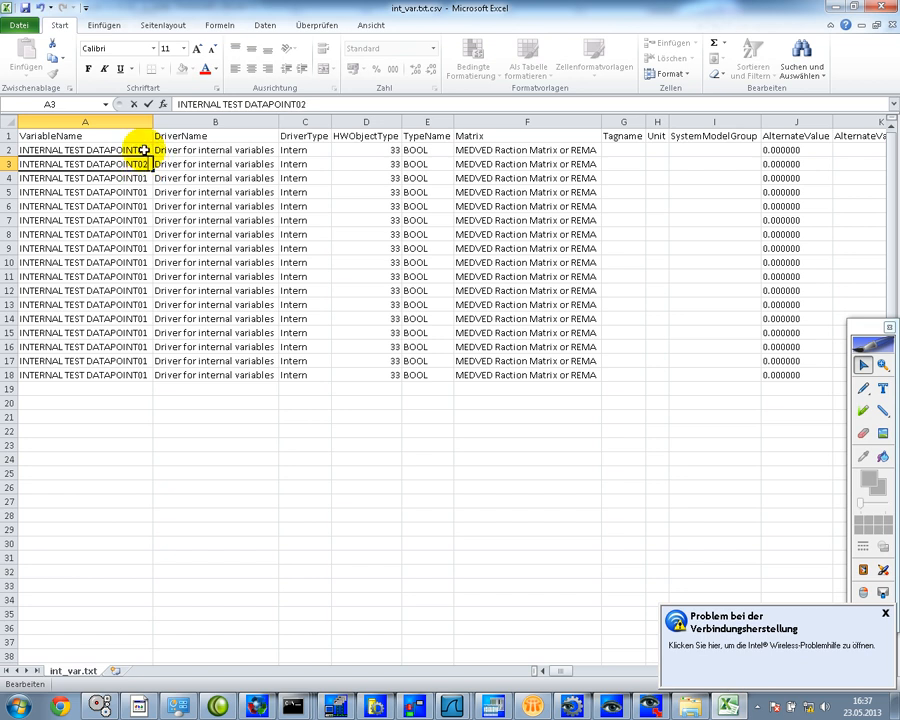
{"action": "type", "text": "2"}
{"action": "key", "text": "Return"}
{"action": "left_click_drag", "start_coordinate": [145, 150], "coordinate": [150, 166]}
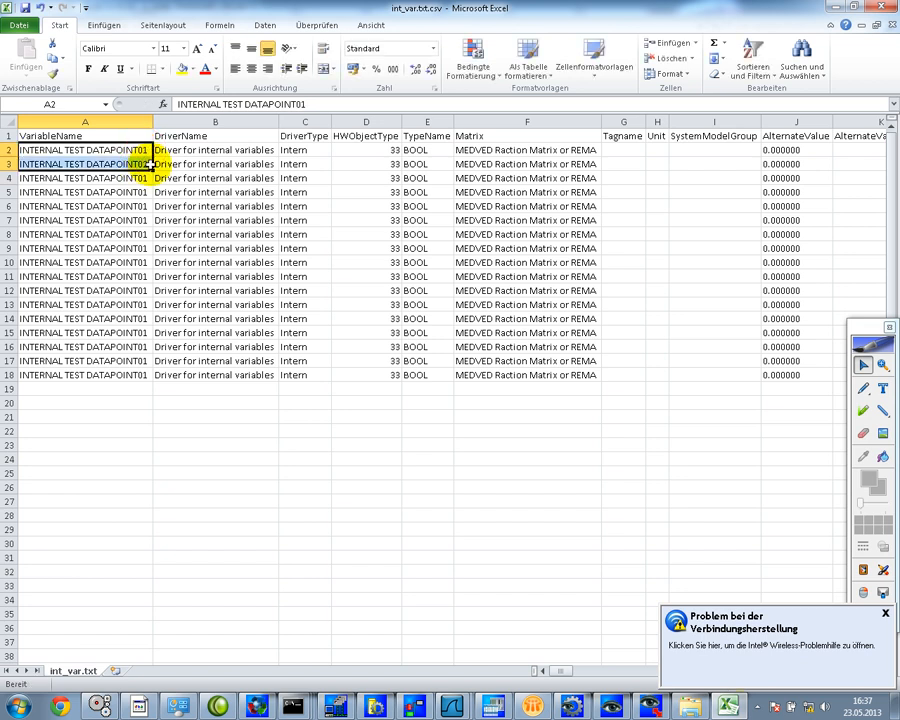
{"action": "double_click", "coordinate": [152, 168]}
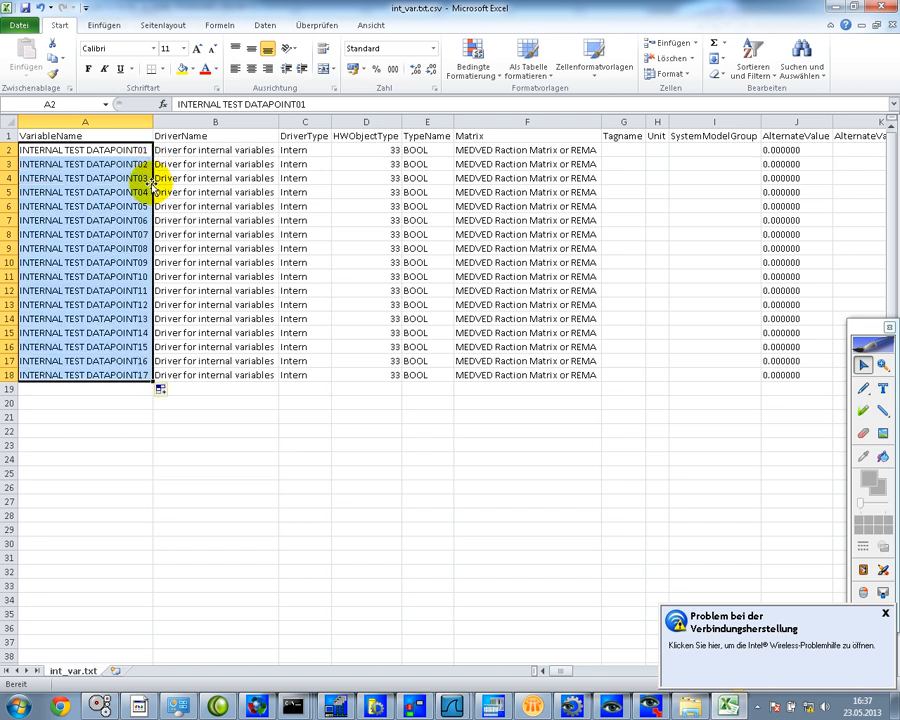
{"action": "left_click", "coordinate": [144, 428]}
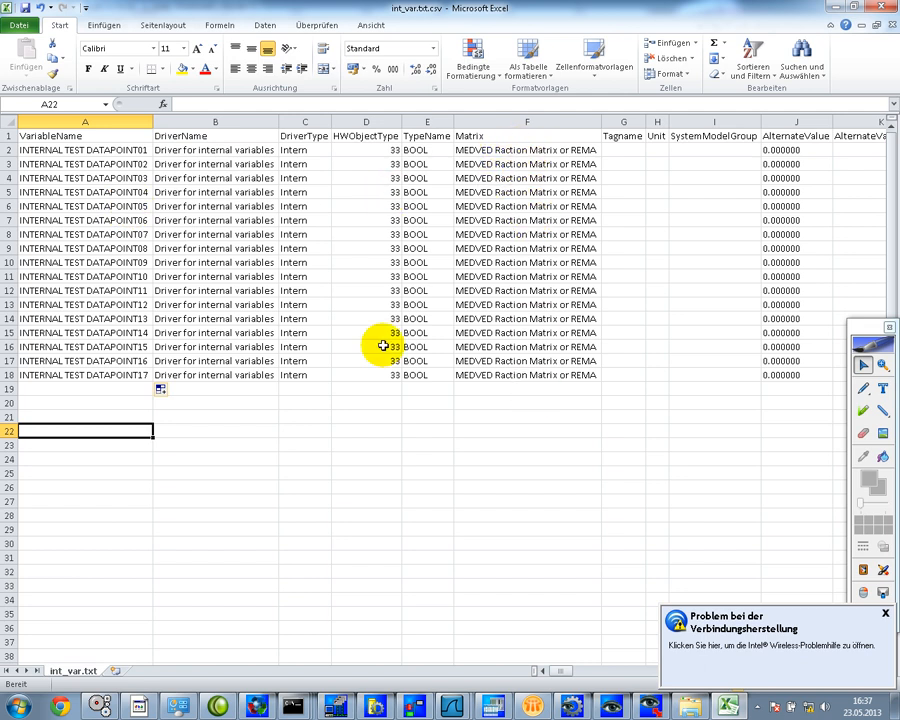
Save int_var.txt.csv in its current Unicode text format and close the workbook.
{"action": "left_click", "coordinate": [27, 9]}
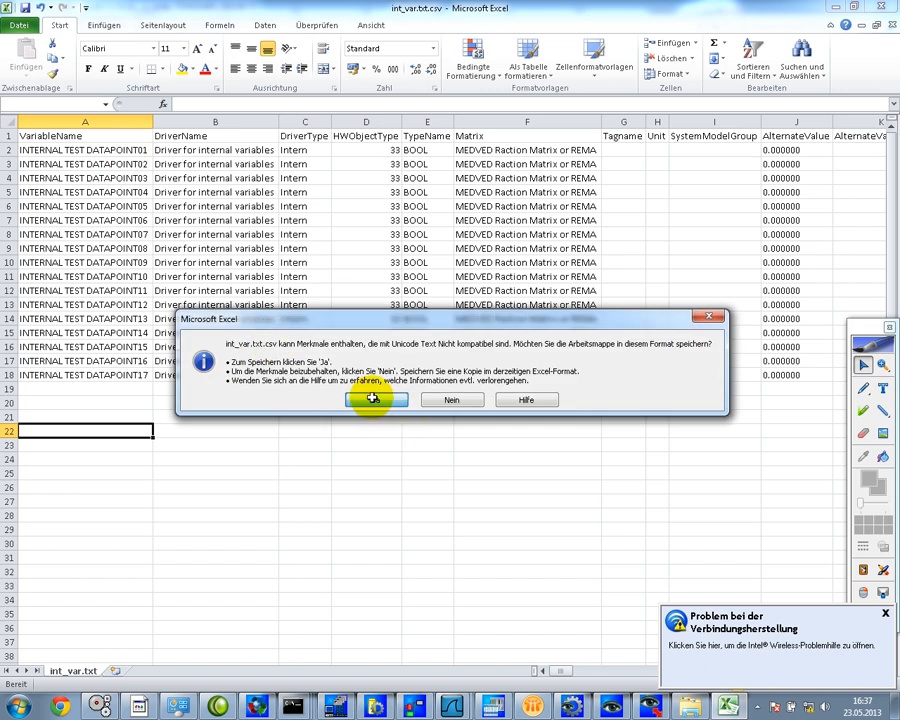
{"action": "left_click", "coordinate": [373, 401]}
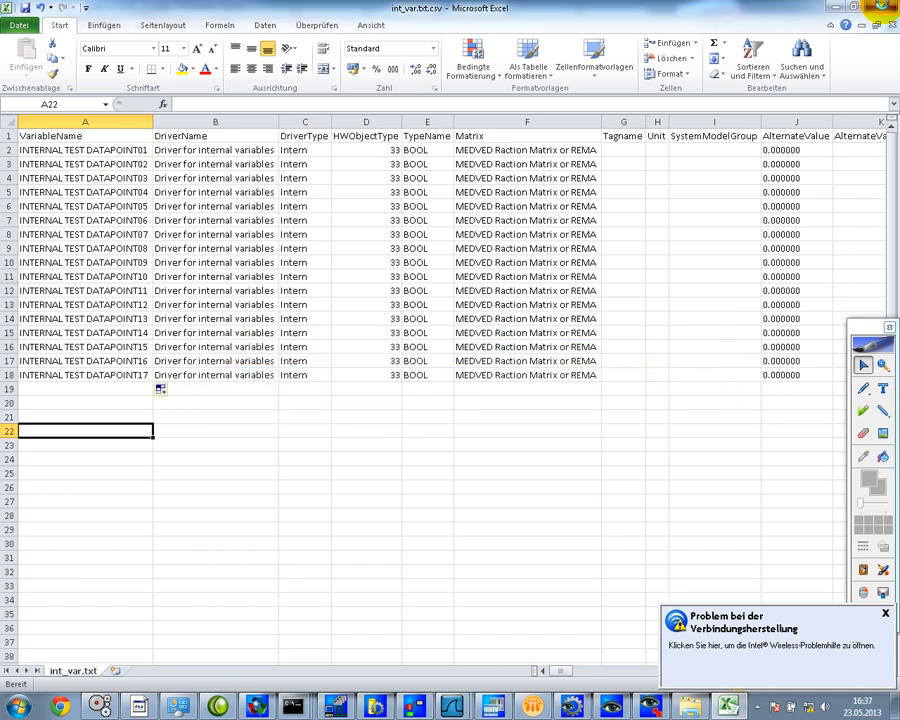
{"action": "left_click", "coordinate": [883, 8]}
{"action": "left_click", "coordinate": [460, 372]}
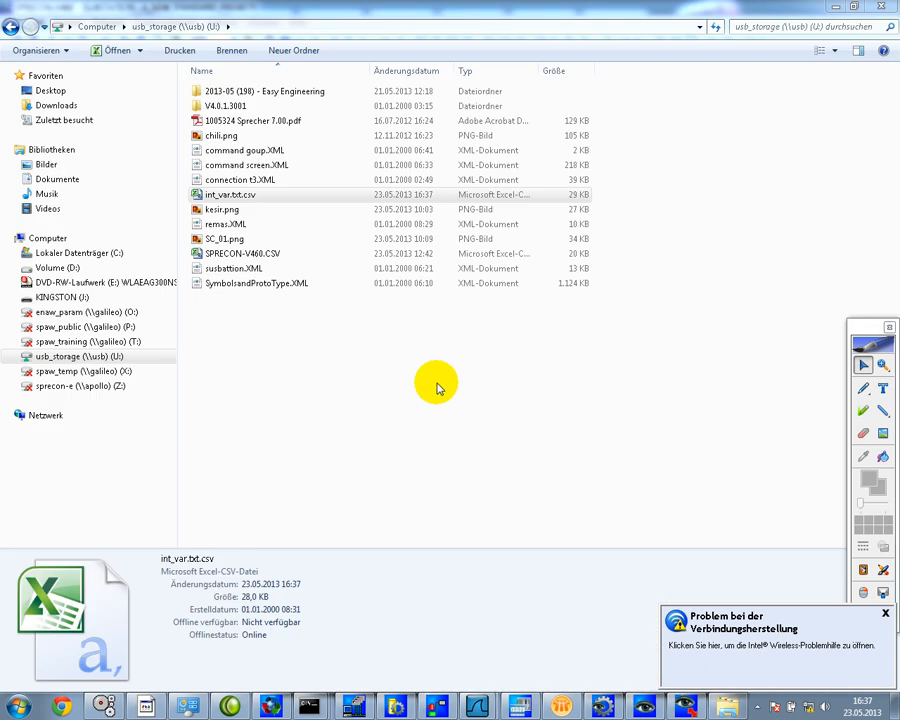
Switch to SPRECON-V460 and import the variables from int_var.txt.csv, accepting the proposed driver allocation.
{"action": "key", "text": "alt+Tab"}
{"action": "left_click", "coordinate": [406, 282]}
{"action": "right_click", "coordinate": [276, 230]}
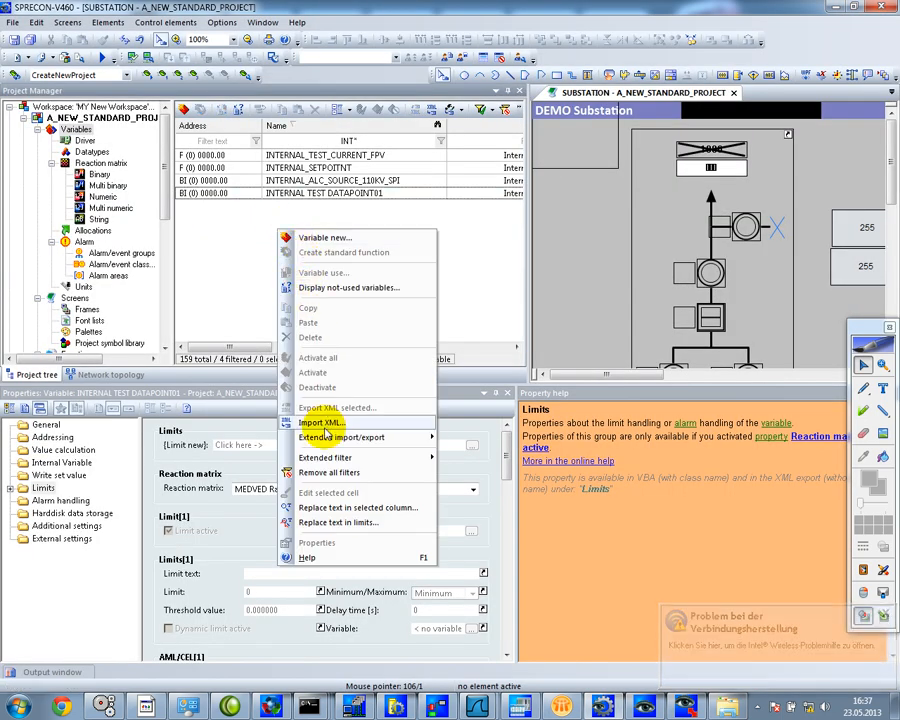
{"action": "mouse_move", "coordinate": [330, 443]}
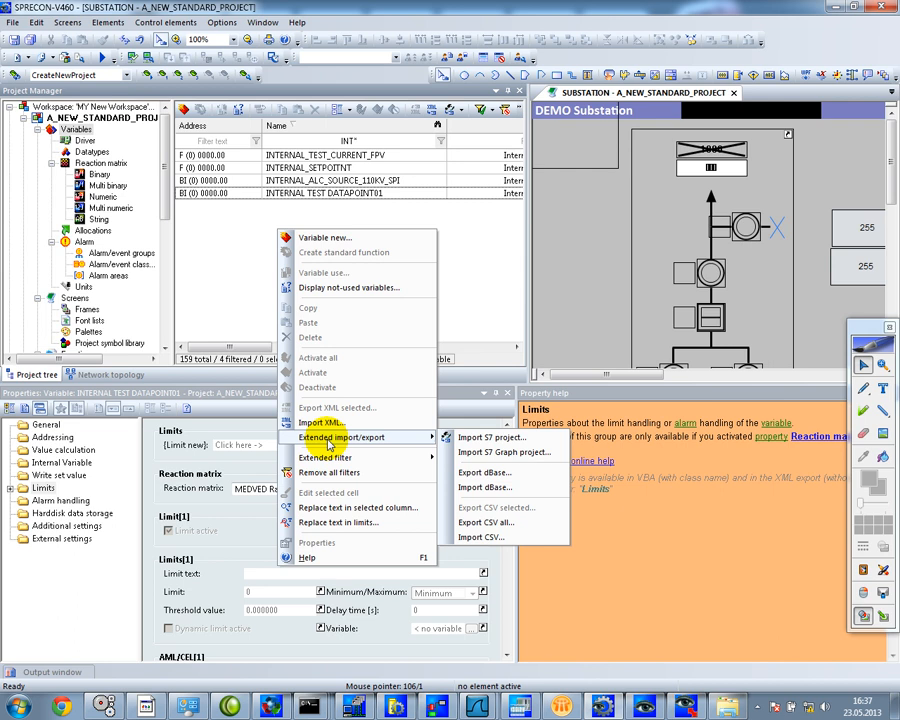
{"action": "left_click", "coordinate": [486, 539]}
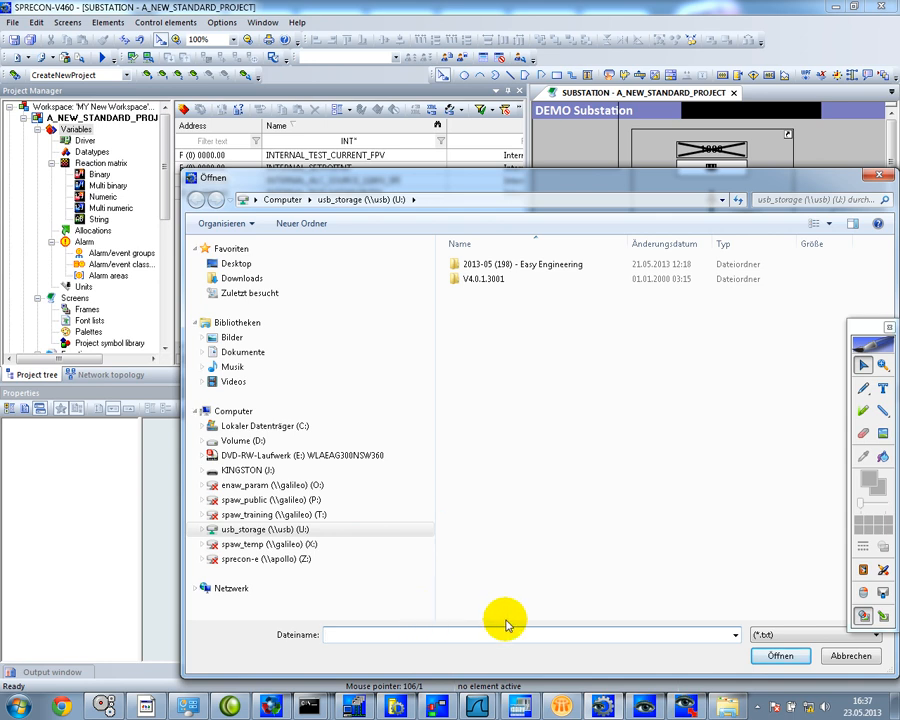
{"action": "type", "text": "*.*"}
{"action": "key", "text": "Return"}
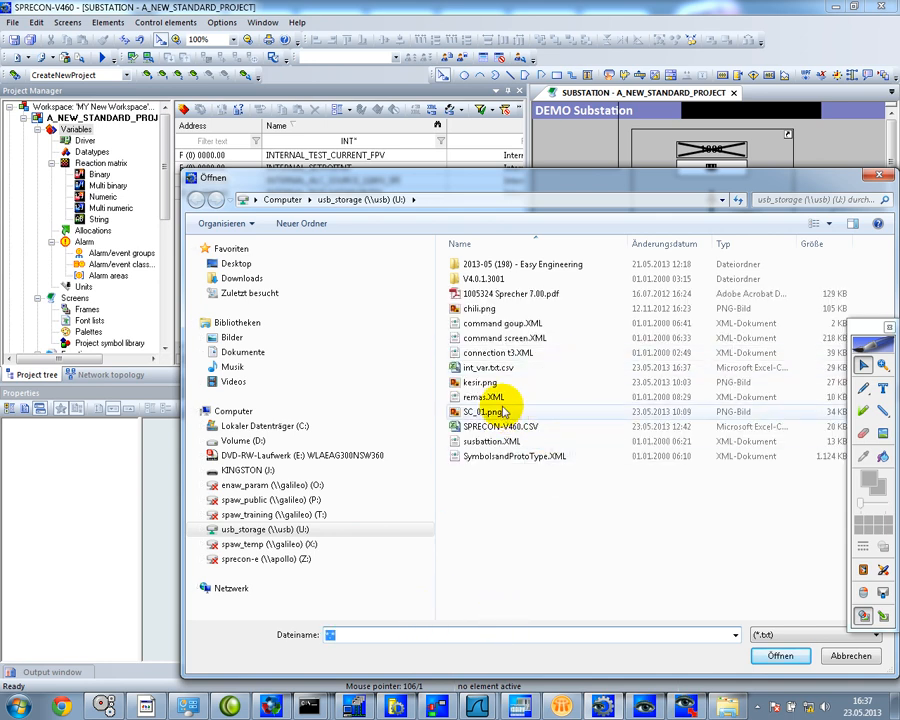
{"action": "left_click", "coordinate": [490, 368]}
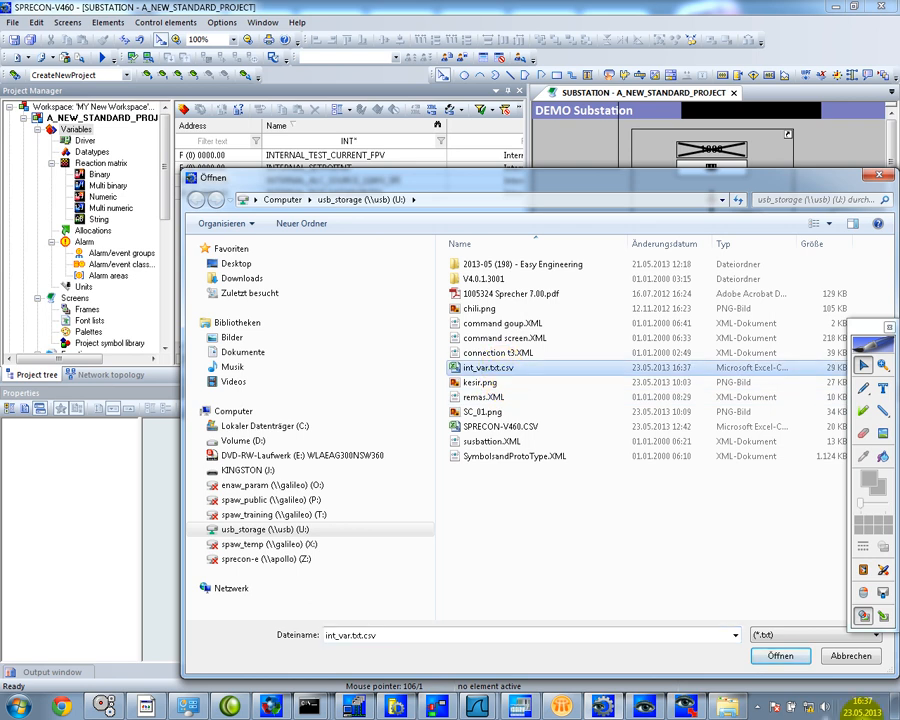
{"action": "left_click", "coordinate": [784, 655]}
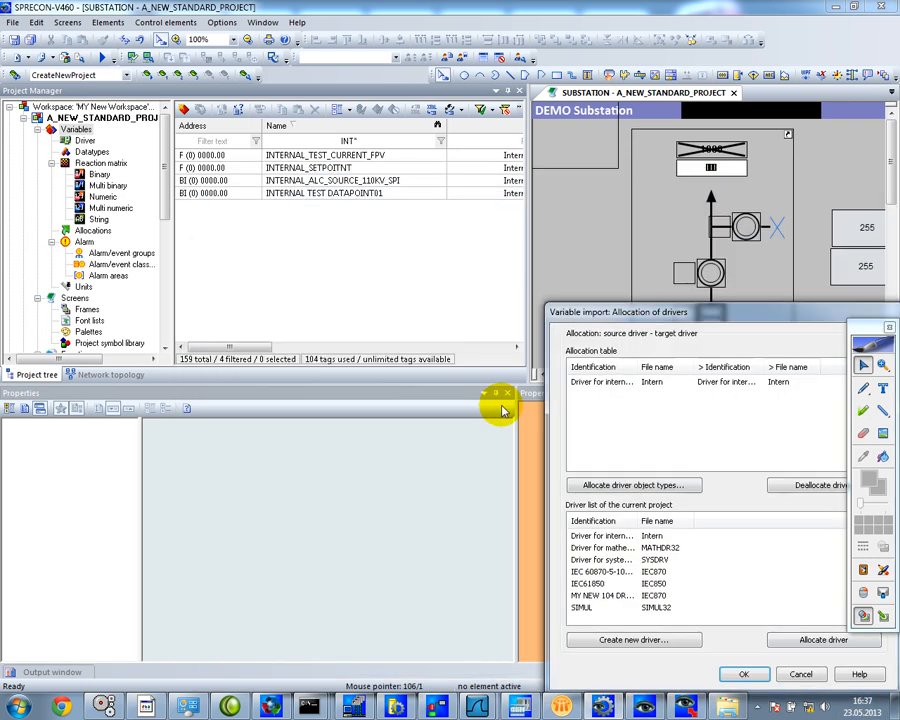
{"action": "left_click_drag", "start_coordinate": [627, 313], "coordinate": [259, 120]}
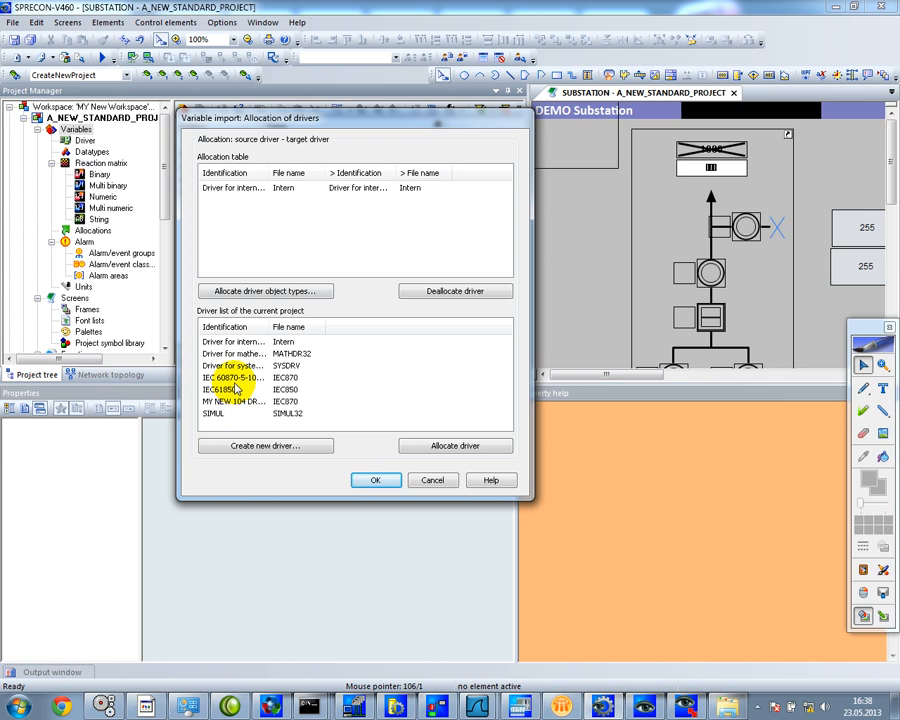
{"action": "left_click", "coordinate": [374, 478]}
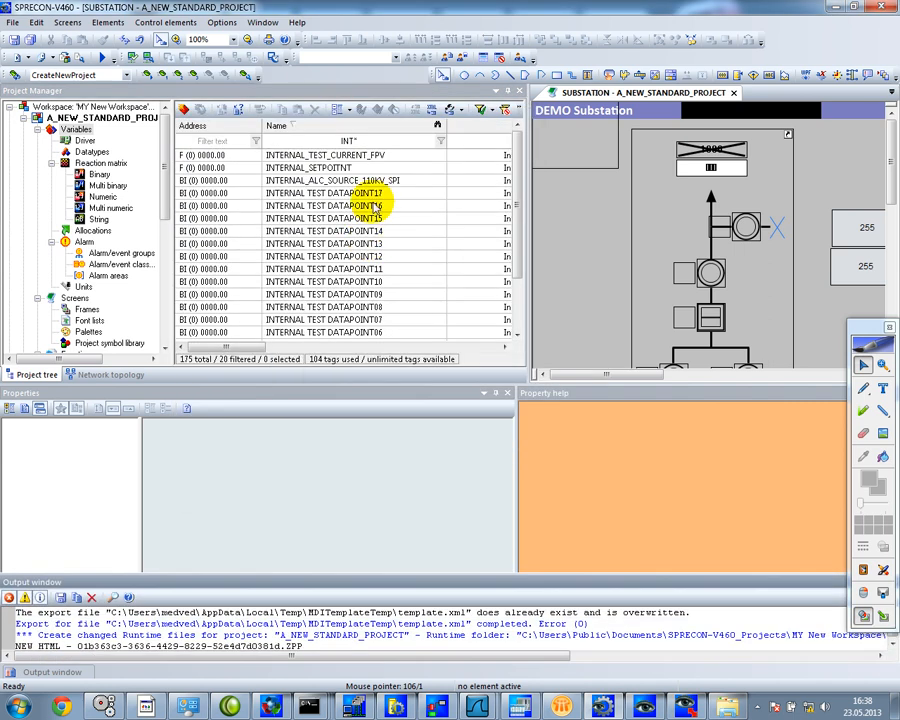
Sort the variables by name and assign the reaction matrix "MEDVED Raction Matrix or REMA but CLASS 2" to INTERNAL TEST DATAPOINT05 through 12.
{"action": "left_click", "coordinate": [350, 125]}
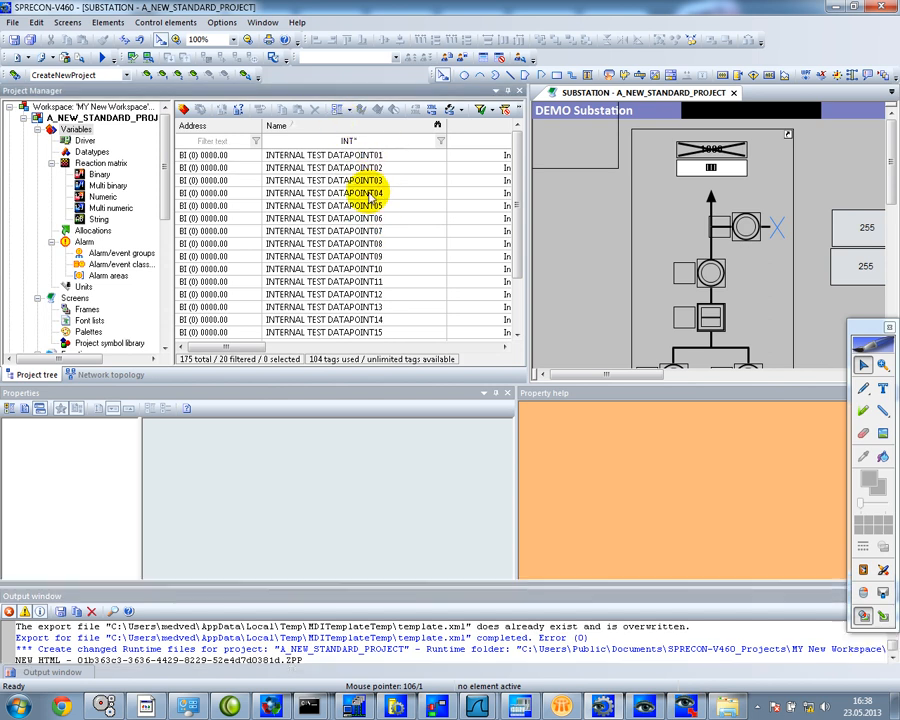
{"action": "left_click_drag", "start_coordinate": [252, 346], "coordinate": [413, 348]}
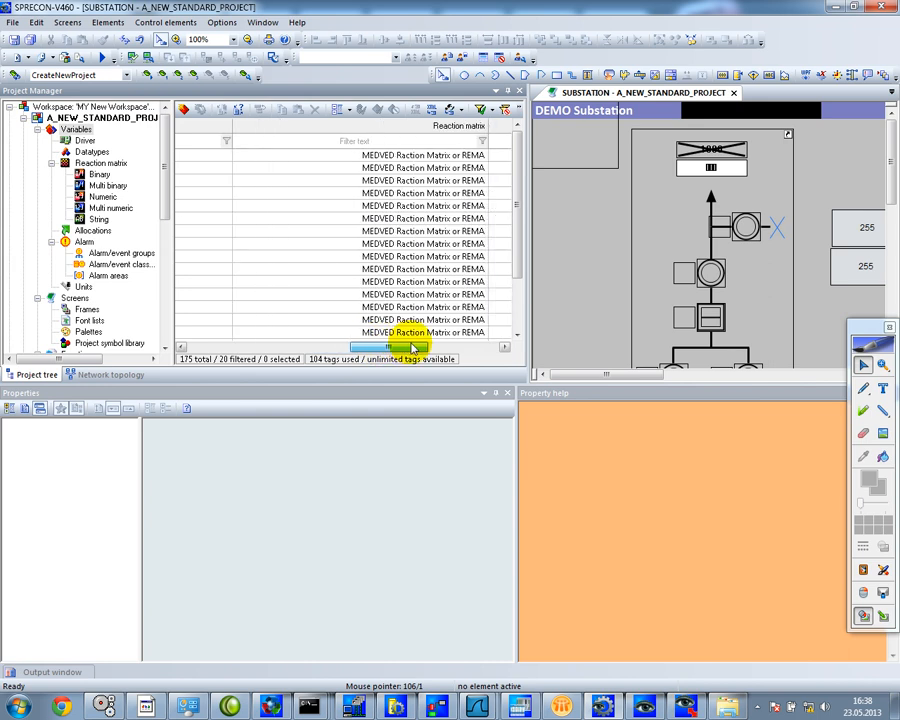
{"action": "left_click", "coordinate": [455, 205]}
{"action": "left_click", "coordinate": [444, 294], "text": "shift"}
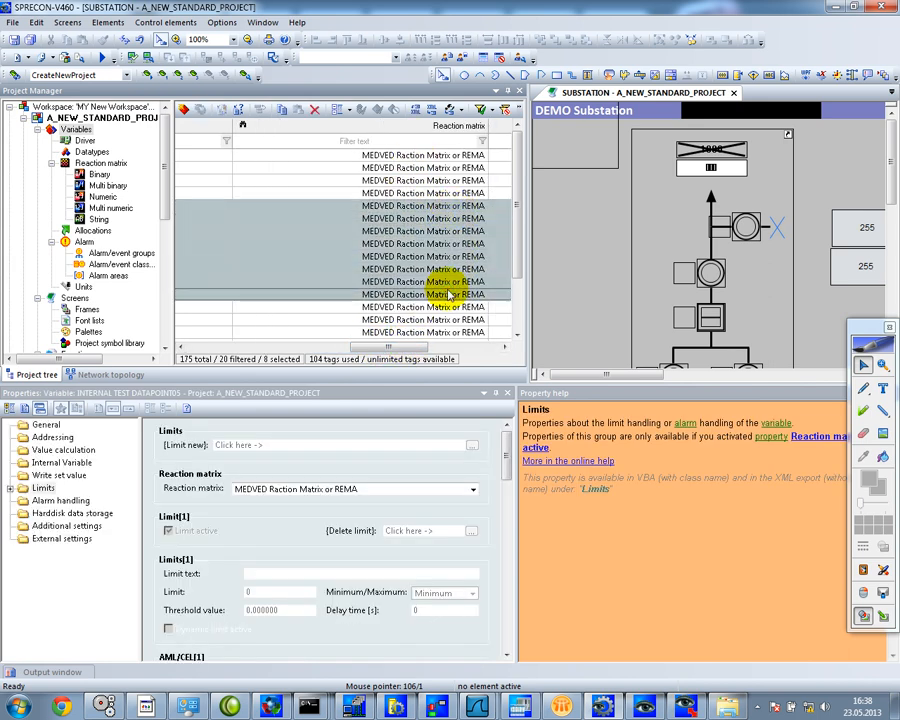
{"action": "left_click", "coordinate": [473, 490]}
{"action": "left_click", "coordinate": [430, 527]}
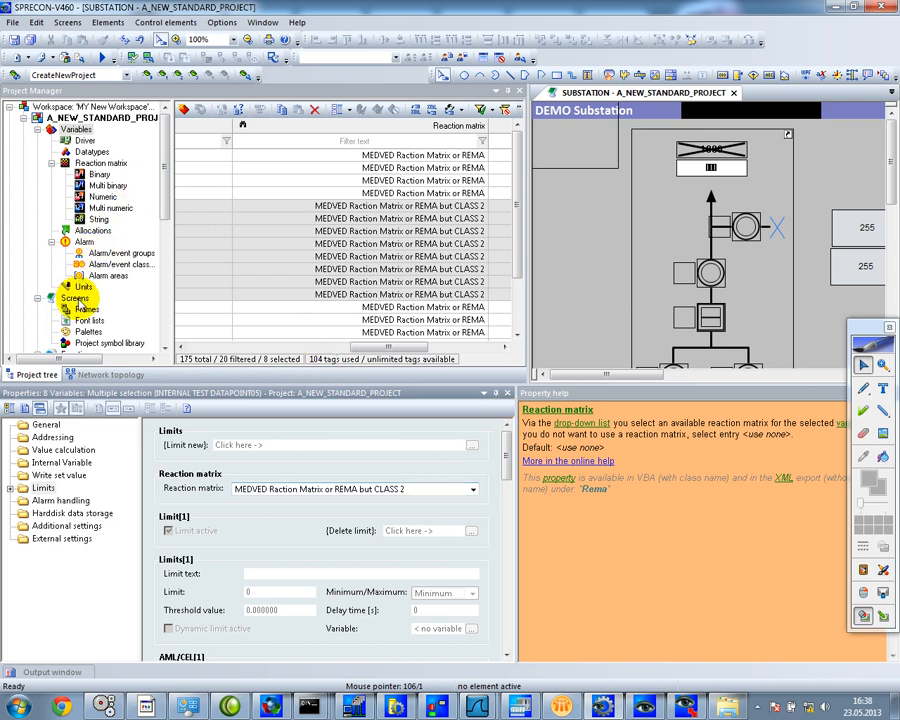
Open the AML screen from the project's screen list for editing.
{"action": "left_click", "coordinate": [76, 298]}
{"action": "left_click", "coordinate": [240, 154]}
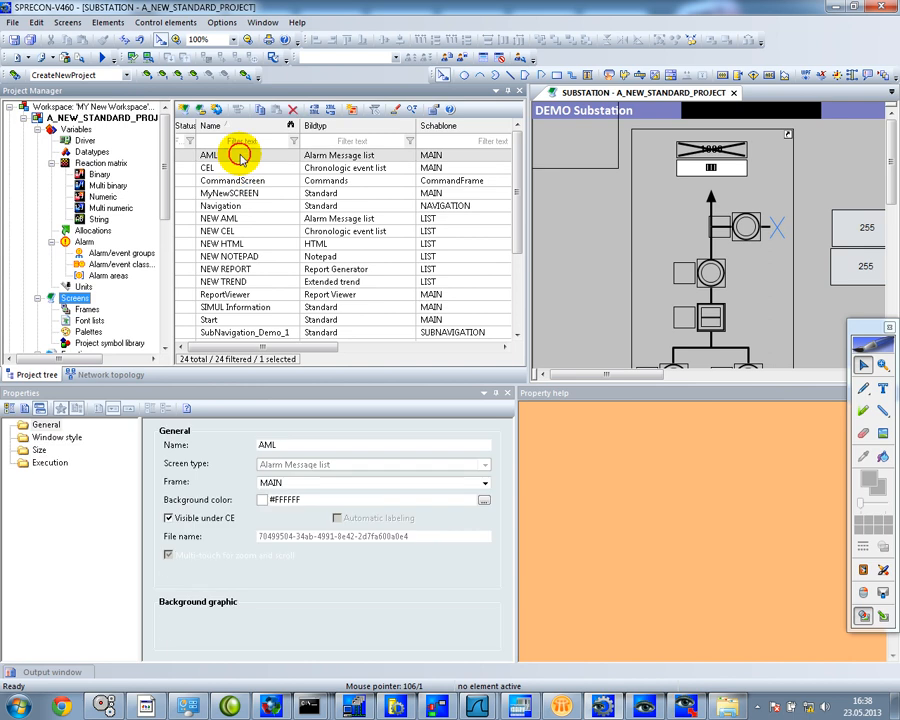
{"action": "double_click", "coordinate": [240, 154]}
Shorten the alarm list control on the AML screen from its lower edge to about 1066 x 535, leaving free space beneath it.
{"action": "left_click_drag", "start_coordinate": [580, 372], "coordinate": [727, 382]}
{"action": "scroll", "coordinate": [610, 356], "scroll_direction": "down", "scroll_amount": 5}
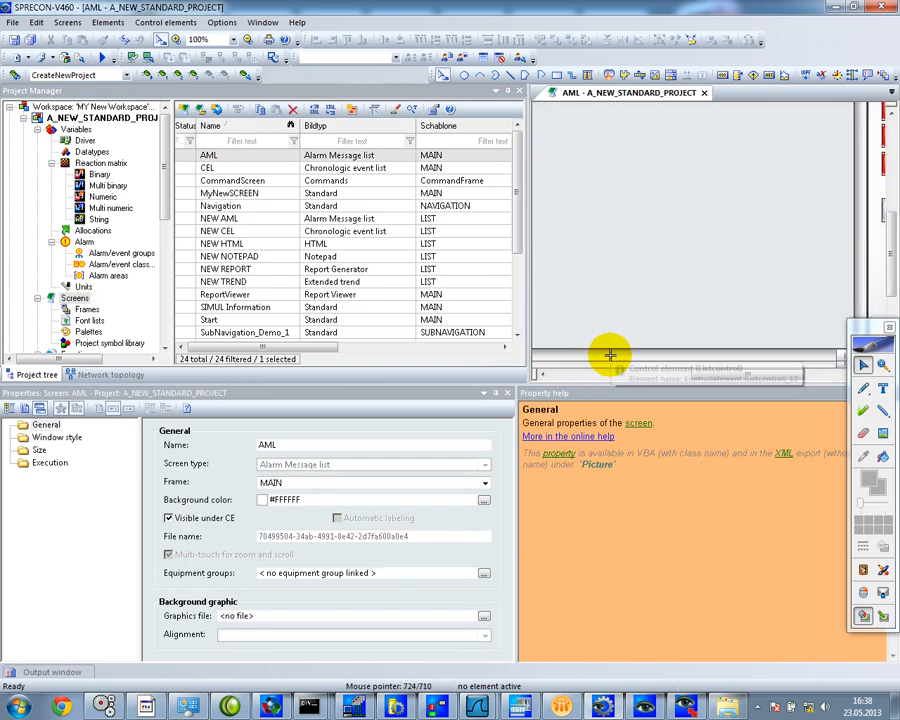
{"action": "scroll", "coordinate": [610, 356], "scroll_direction": "down", "scroll_amount": 3}
{"action": "left_click_drag", "start_coordinate": [707, 379], "coordinate": [580, 377]}
{"action": "left_click", "coordinate": [575, 283]}
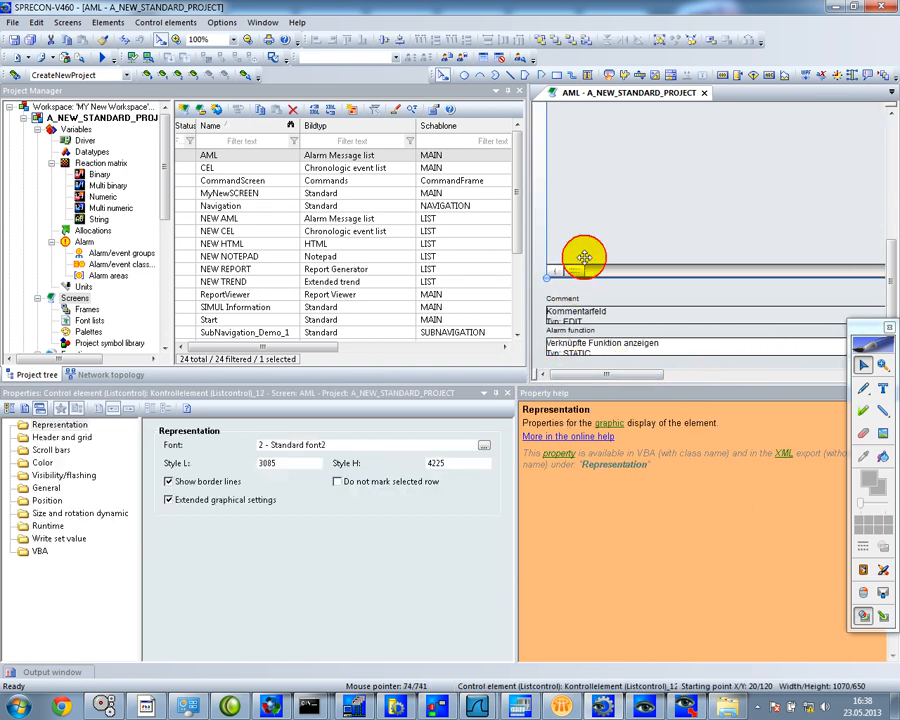
{"action": "left_click_drag", "start_coordinate": [547, 280], "coordinate": [549, 197]}
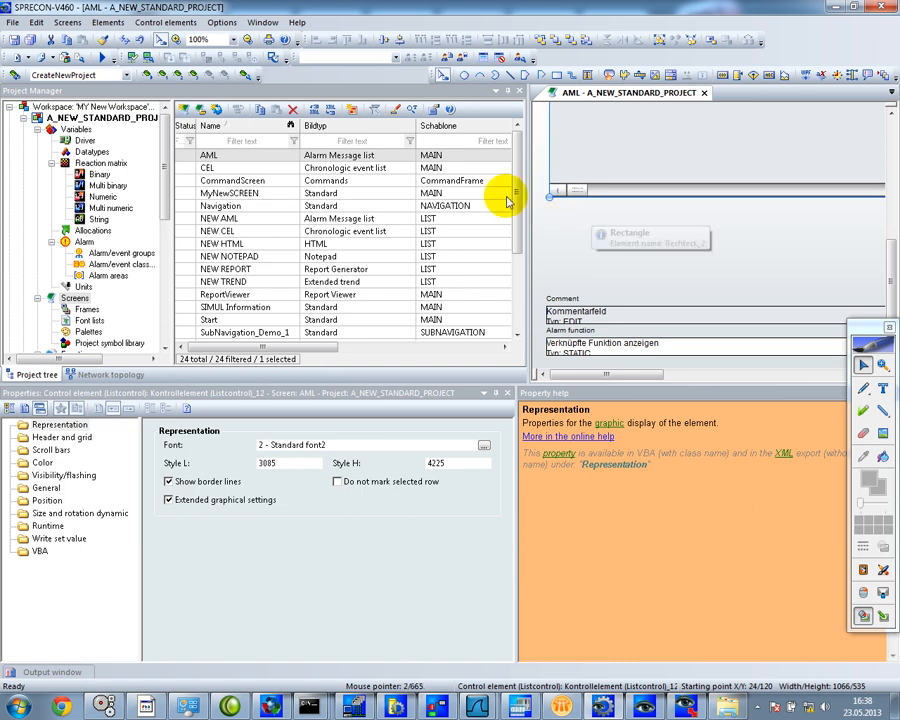
Add a switch of about 24 x 21 below the alarm list and link it to INTERNAL TEST DATAPOINT01.
{"action": "left_click", "coordinate": [108, 23]}
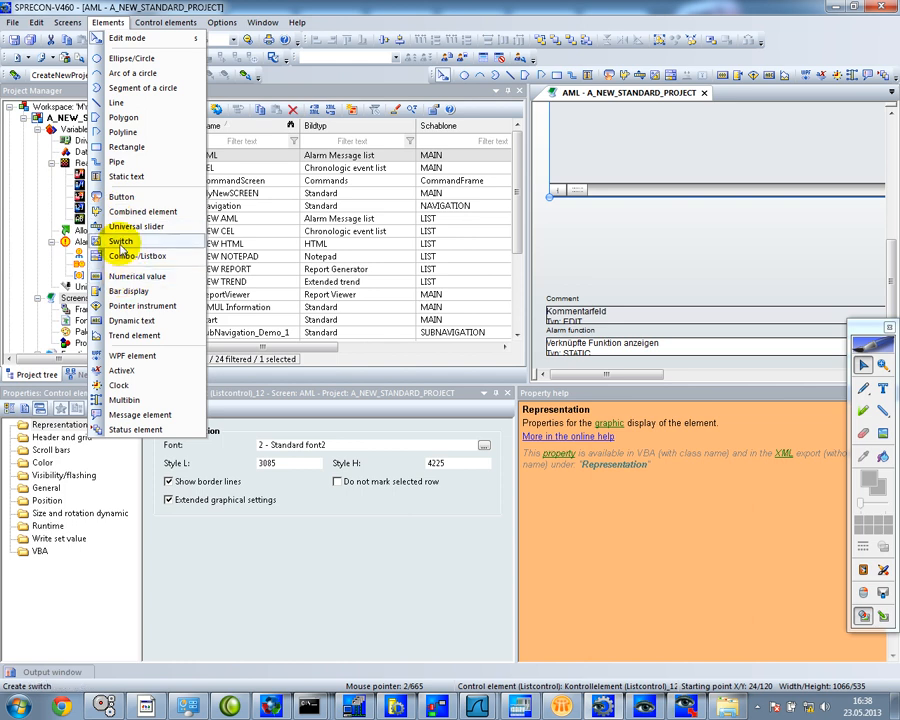
{"action": "left_click", "coordinate": [120, 241]}
{"action": "left_click", "coordinate": [562, 219]}
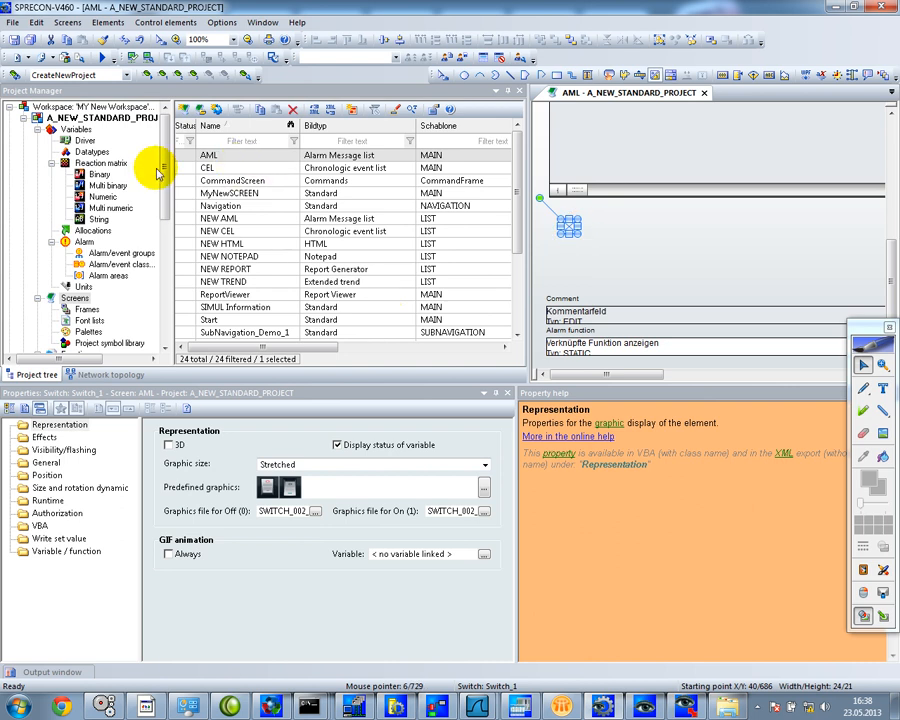
{"action": "left_click", "coordinate": [68, 130]}
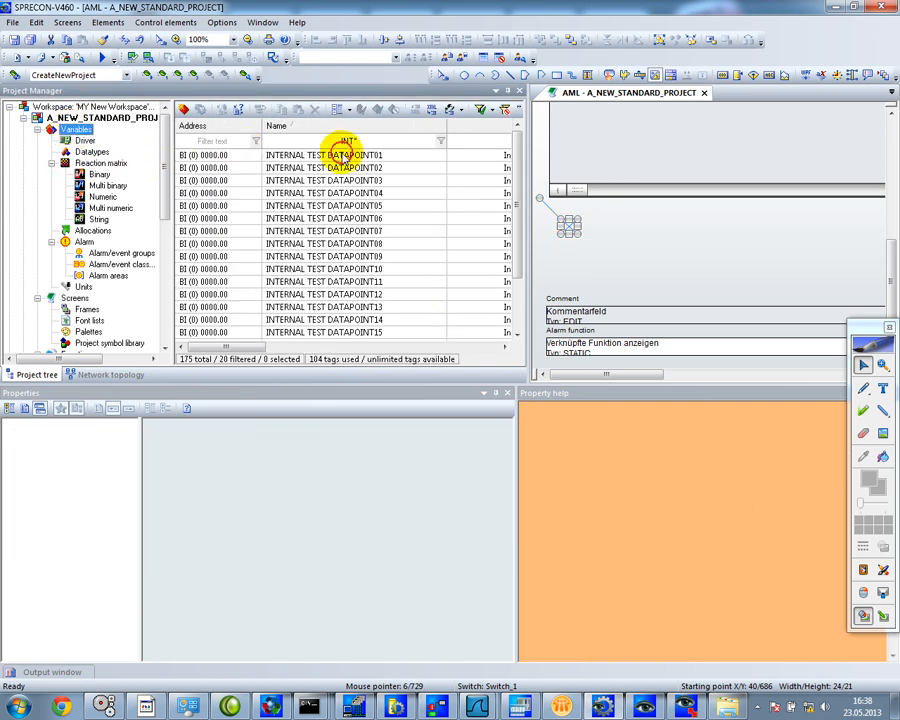
{"action": "left_click", "coordinate": [366, 156]}
{"action": "left_click_drag", "start_coordinate": [366, 156], "coordinate": [565, 226]}
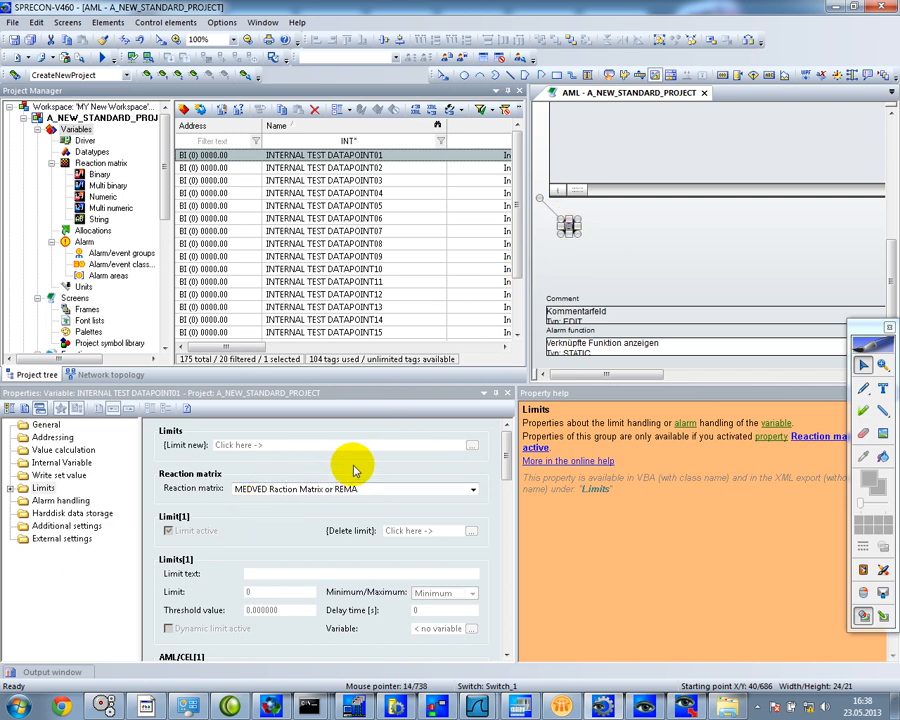
{"action": "left_click", "coordinate": [44, 424]}
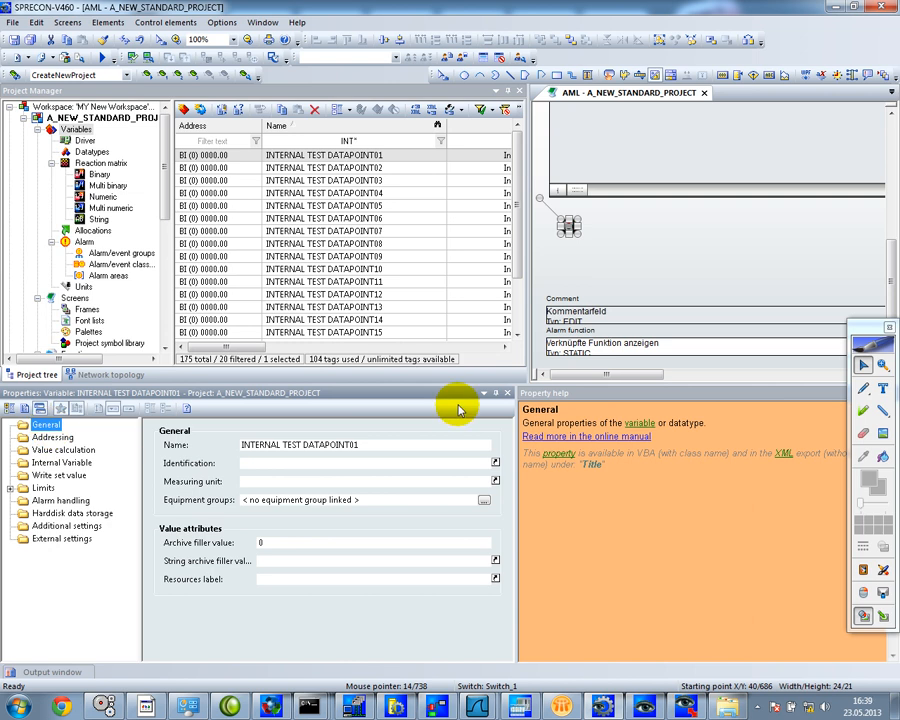
Give the switch the predefined RADIO0/RADIO1 graphics and set its graphic size to Original size.
{"action": "left_click", "coordinate": [570, 226]}
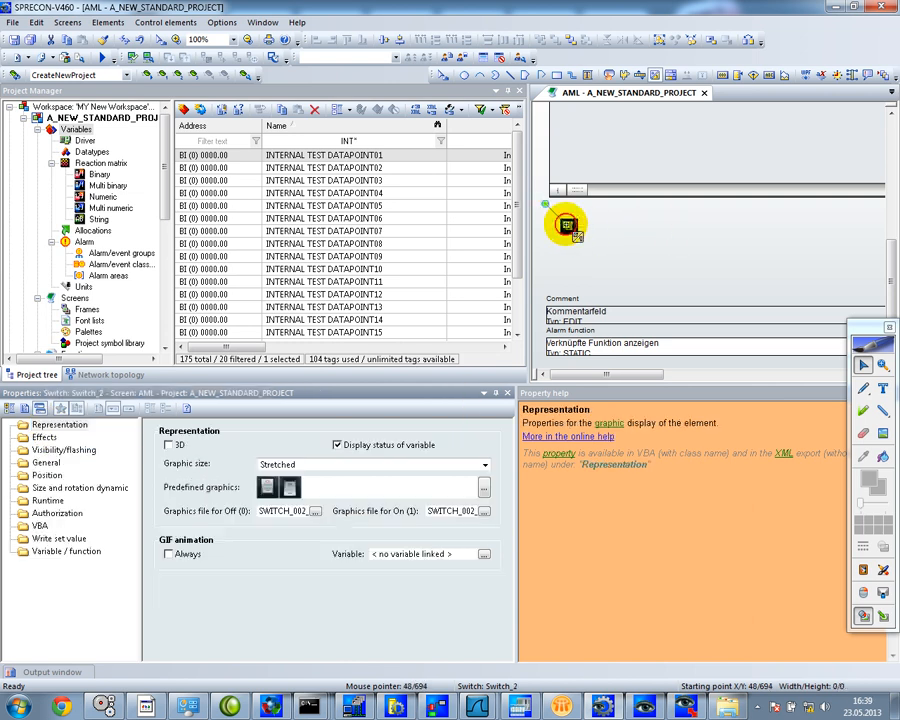
{"action": "left_click", "coordinate": [484, 486]}
{"action": "left_click", "coordinate": [575, 527]}
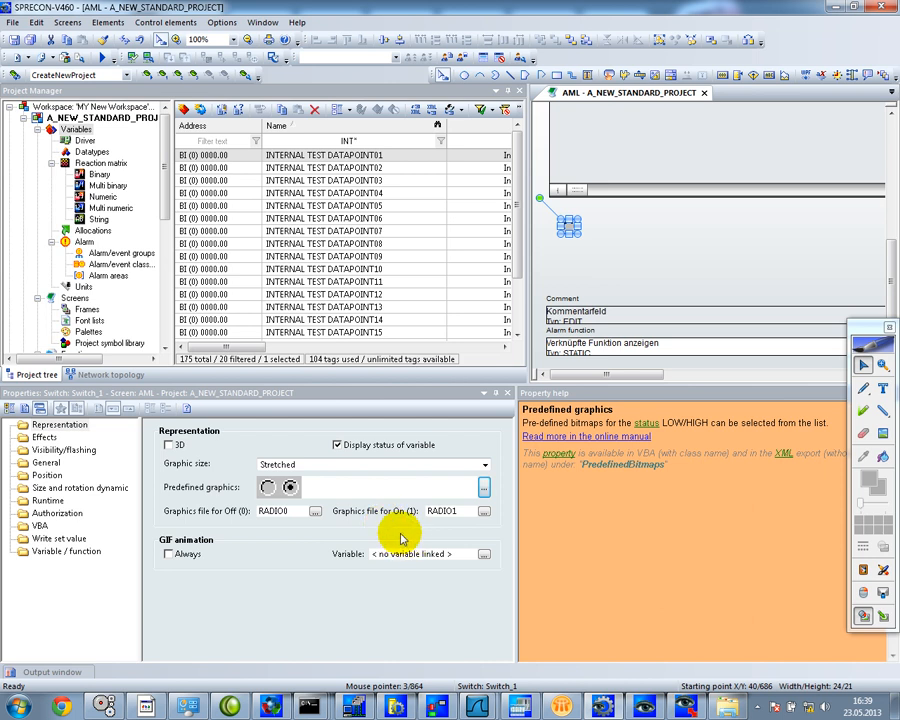
{"action": "left_click", "coordinate": [410, 465]}
{"action": "left_click", "coordinate": [363, 476]}
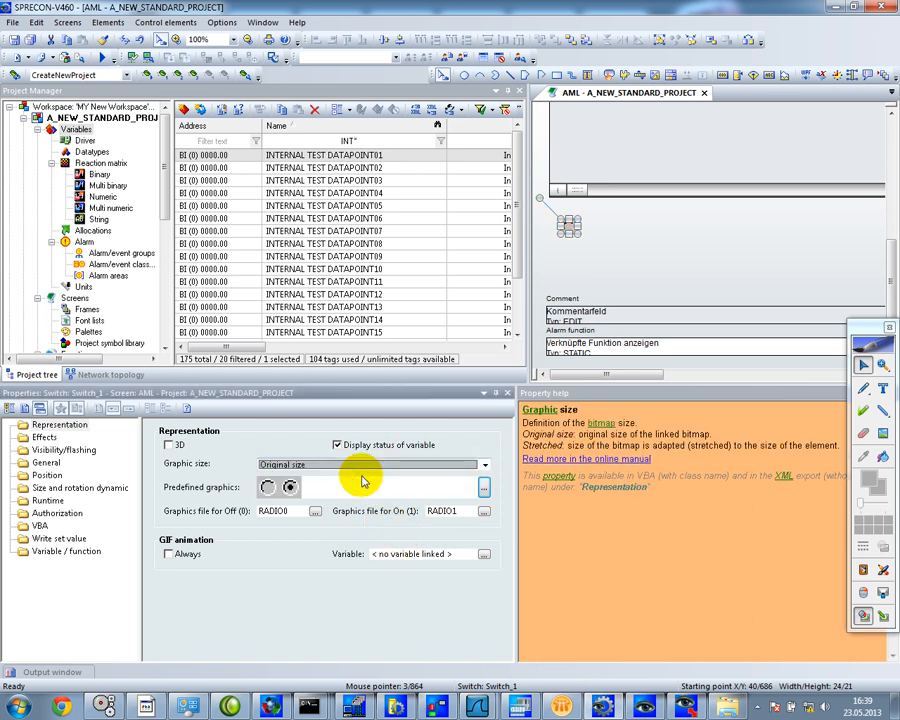
{"action": "left_click", "coordinate": [693, 207]}
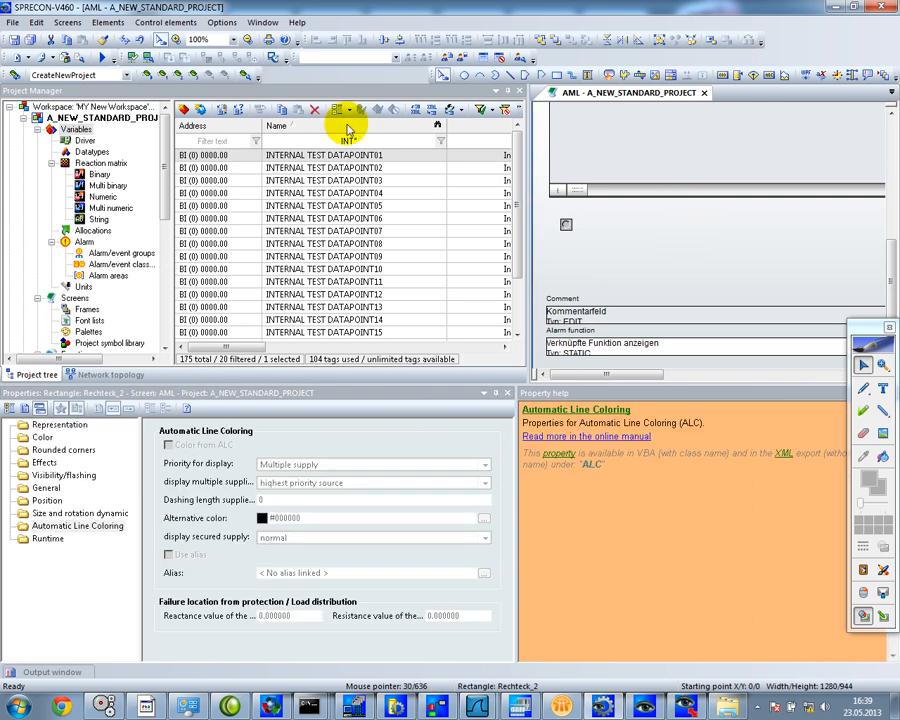
Draw a combined element of about 373 x 24 beside the switch, on its right.
{"action": "left_click", "coordinate": [116, 22]}
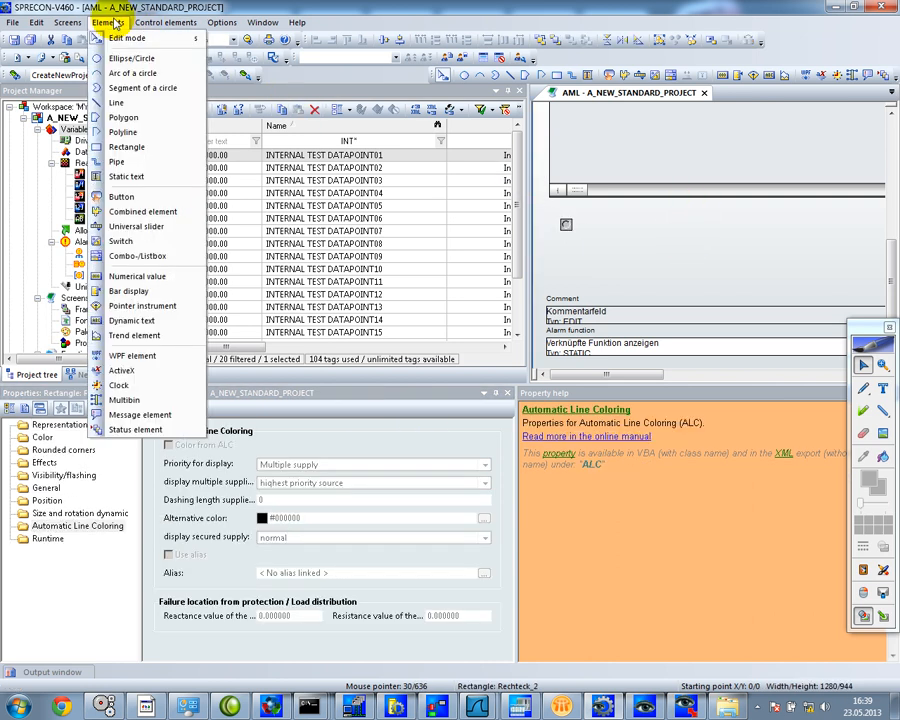
{"action": "left_click", "coordinate": [127, 212]}
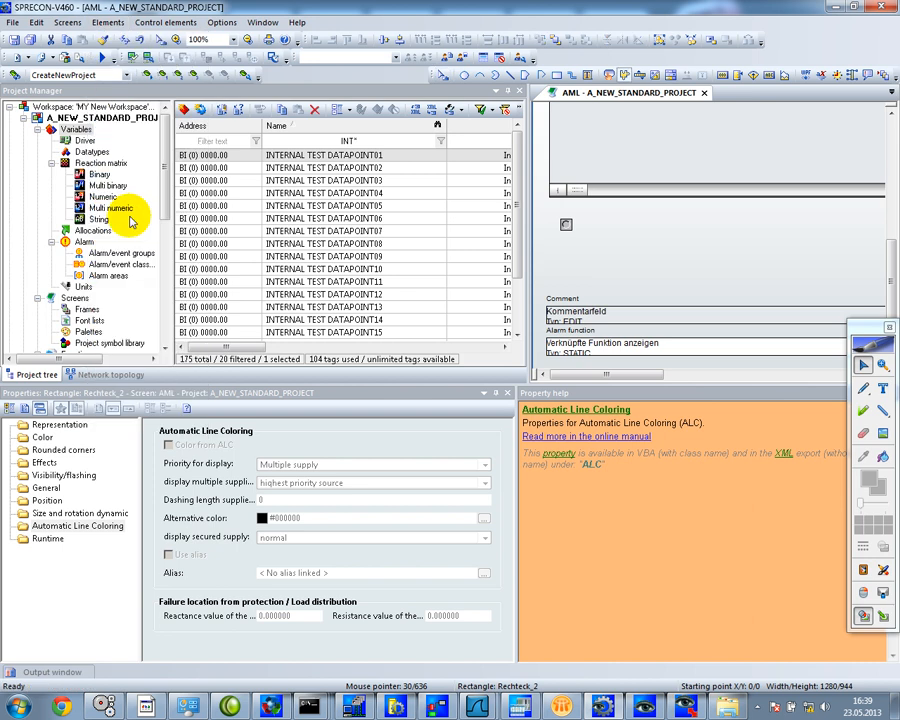
{"action": "mouse_move", "coordinate": [582, 218]}
{"action": "left_mouse_down"}
{"action": "mouse_move", "coordinate": [790, 241]}
{"action": "mouse_move", "coordinate": [836, 235]}
{"action": "left_mouse_up"}
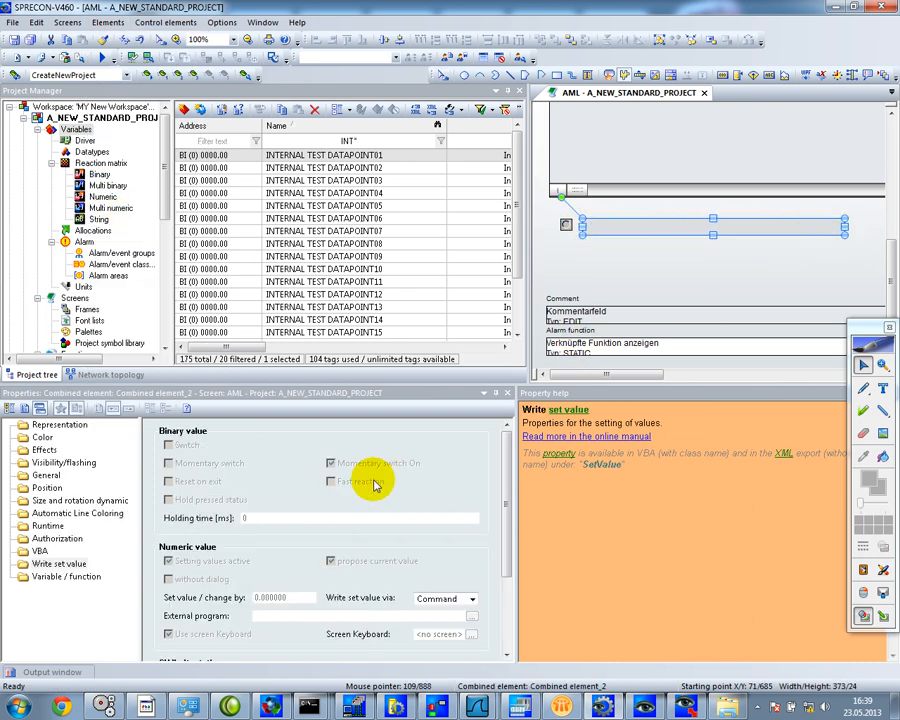
Set the combined element's type of display to status texts and link it to INTERNAL TEST DATAPOINT01.
{"action": "left_click", "coordinate": [62, 426]}
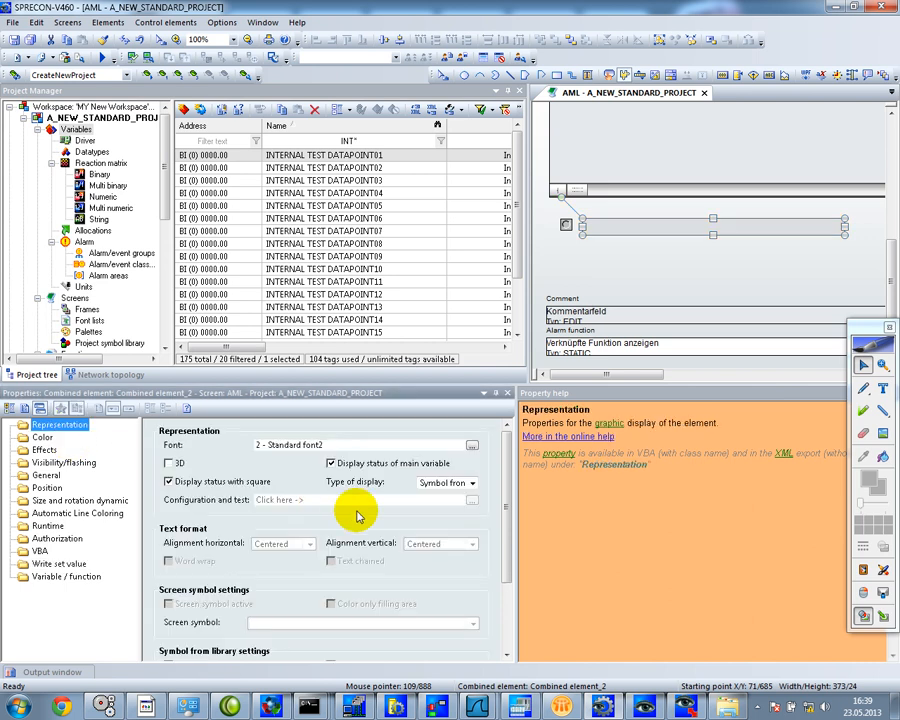
{"action": "left_click", "coordinate": [444, 484]}
{"action": "left_click", "coordinate": [445, 513]}
{"action": "left_click", "coordinate": [472, 503]}
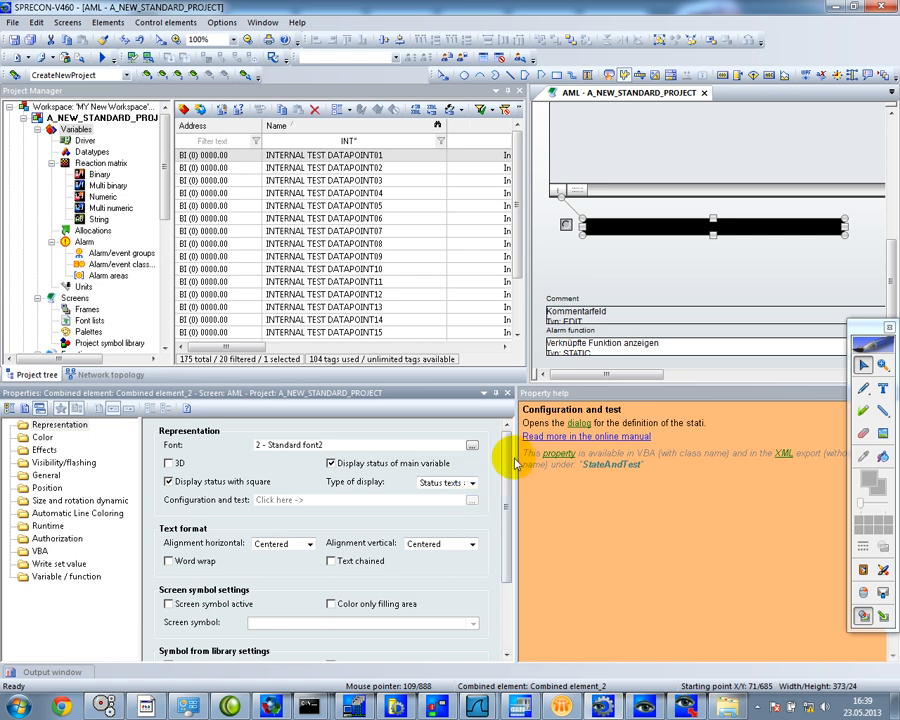
{"action": "left_click_drag", "start_coordinate": [300, 156], "coordinate": [609, 227]}
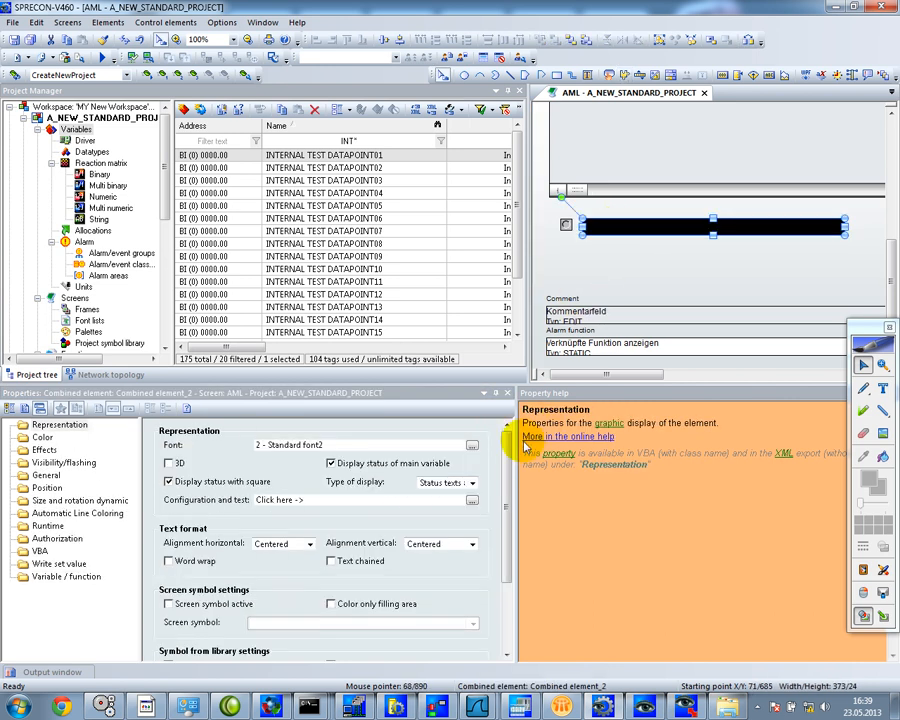
Give the combined element's default state the status text %n,0,0 and a light grey background.
{"action": "left_click", "coordinate": [472, 500]}
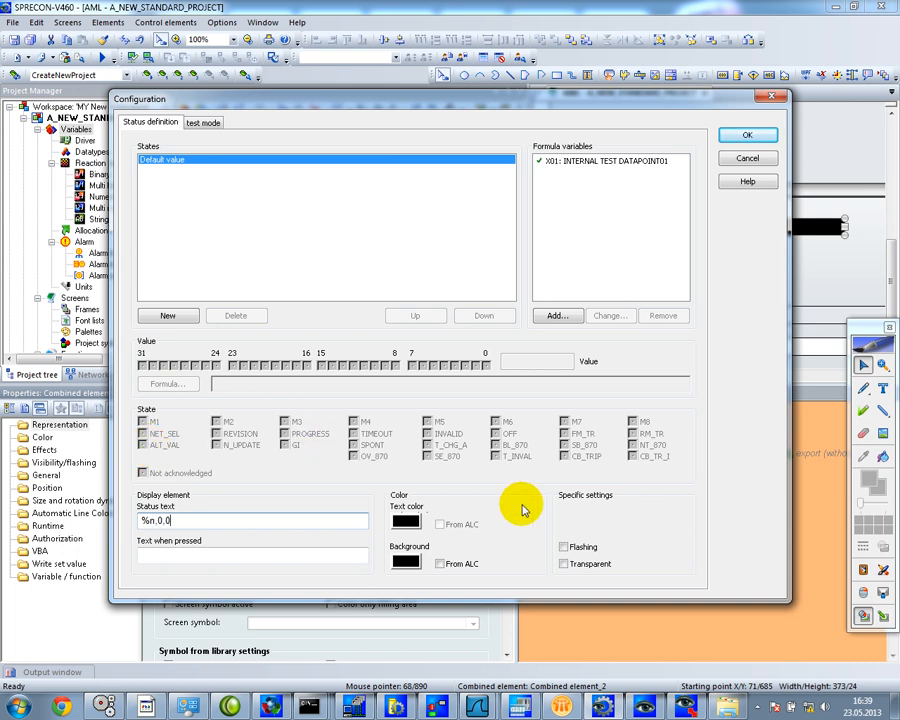
{"action": "left_click", "coordinate": [408, 561]}
{"action": "left_click", "coordinate": [498, 621]}
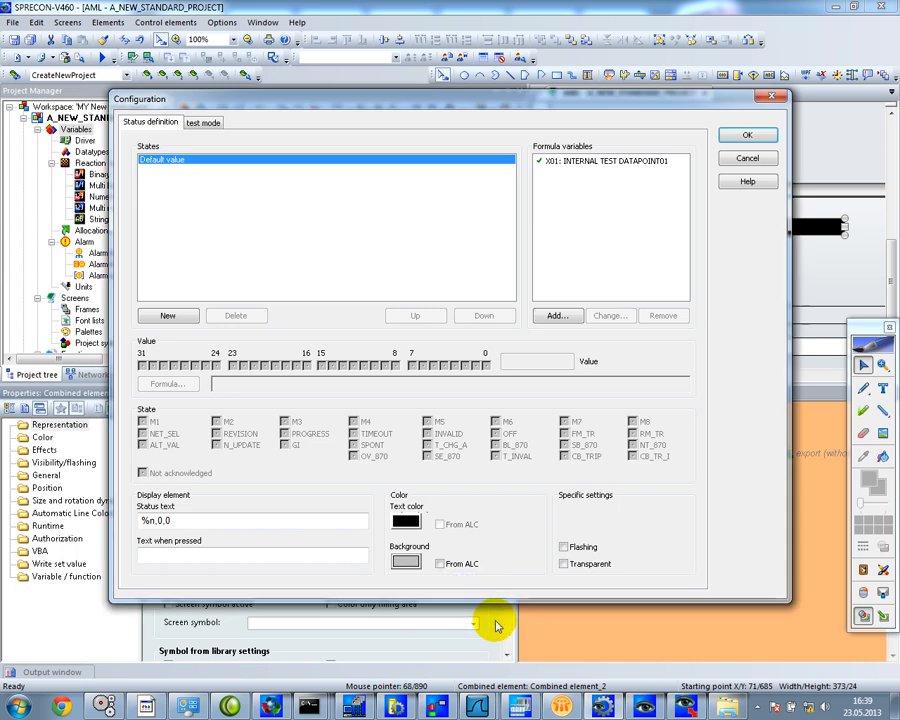
Add a state to the combined element for value 0 with a green background.
{"action": "left_click", "coordinate": [176, 316]}
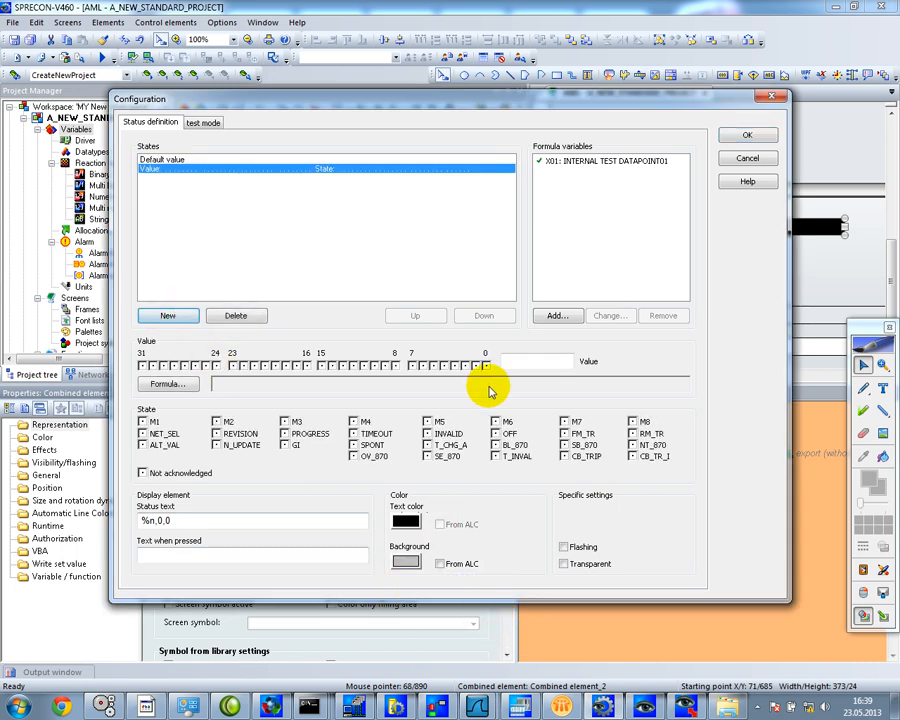
{"action": "left_click", "coordinate": [404, 560]}
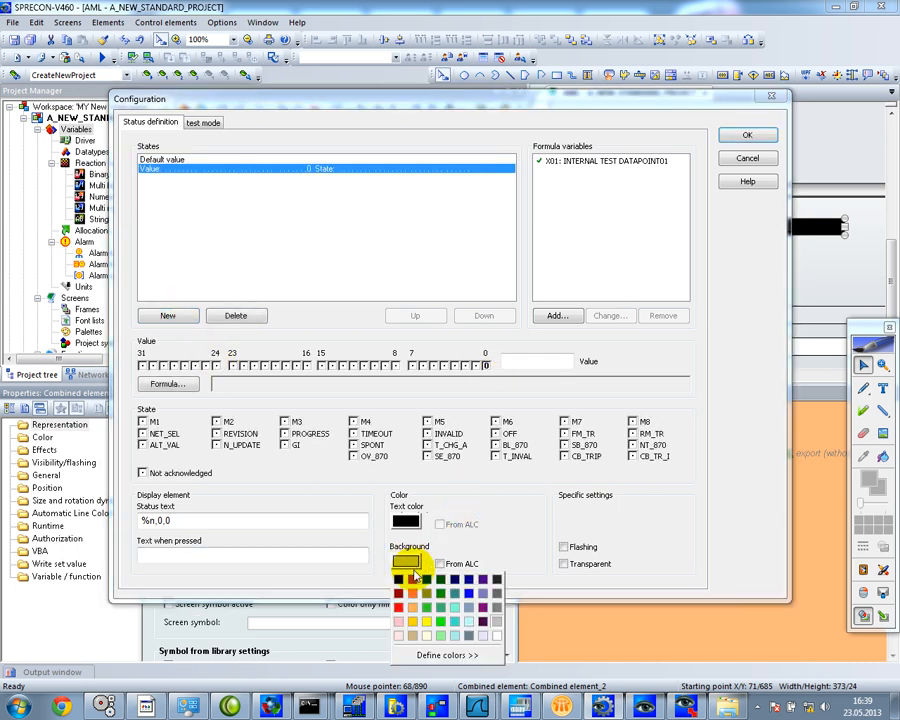
{"action": "left_click", "coordinate": [440, 622]}
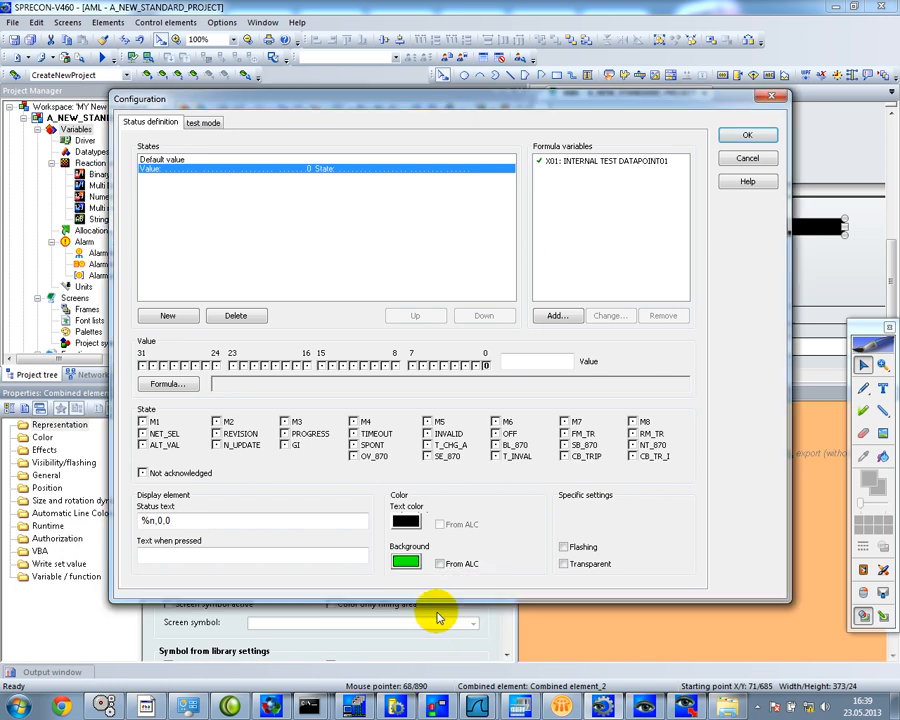
Add a second state to the combined element for value 1 with a red background.
{"action": "left_click", "coordinate": [182, 318]}
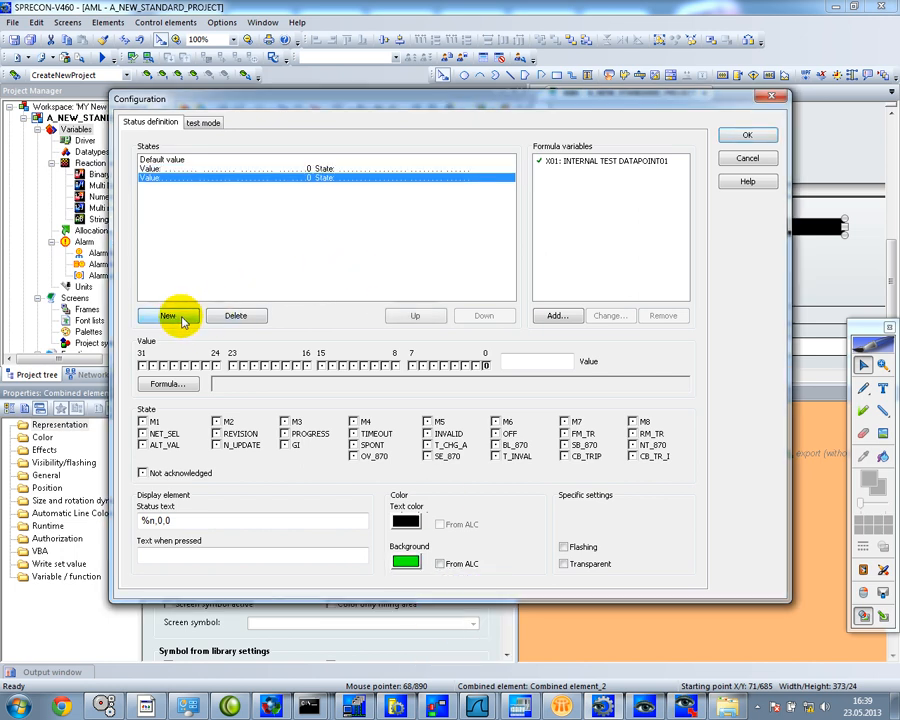
{"action": "left_click", "coordinate": [486, 365]}
{"action": "left_click", "coordinate": [405, 561]}
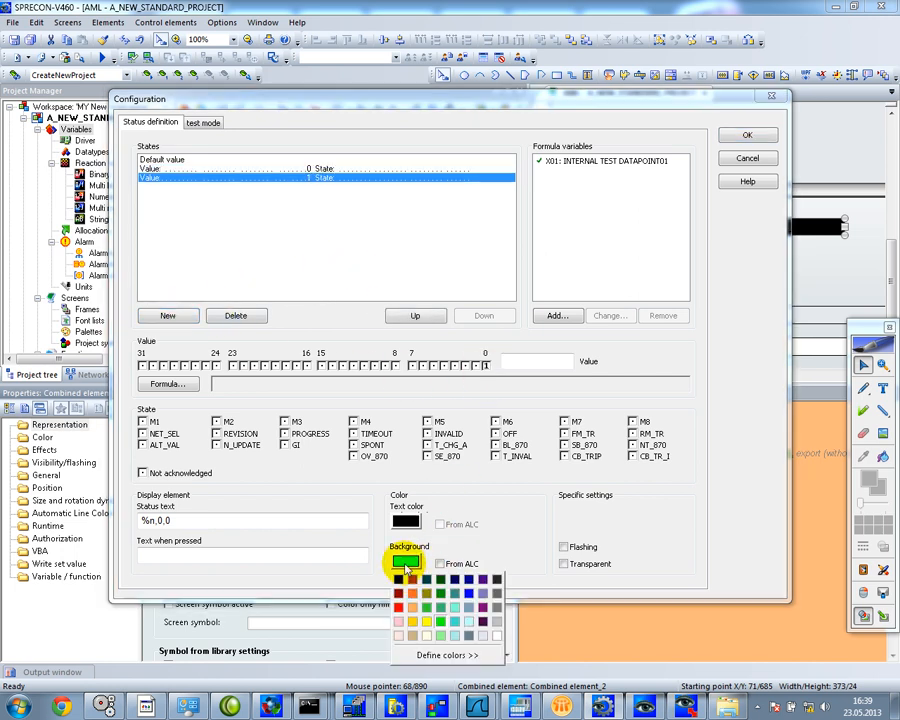
{"action": "left_click", "coordinate": [398, 607]}
Test the configured states by toggling bit 0 of the datapoint's value, and apply the configuration.
{"action": "left_click", "coordinate": [203, 122]}
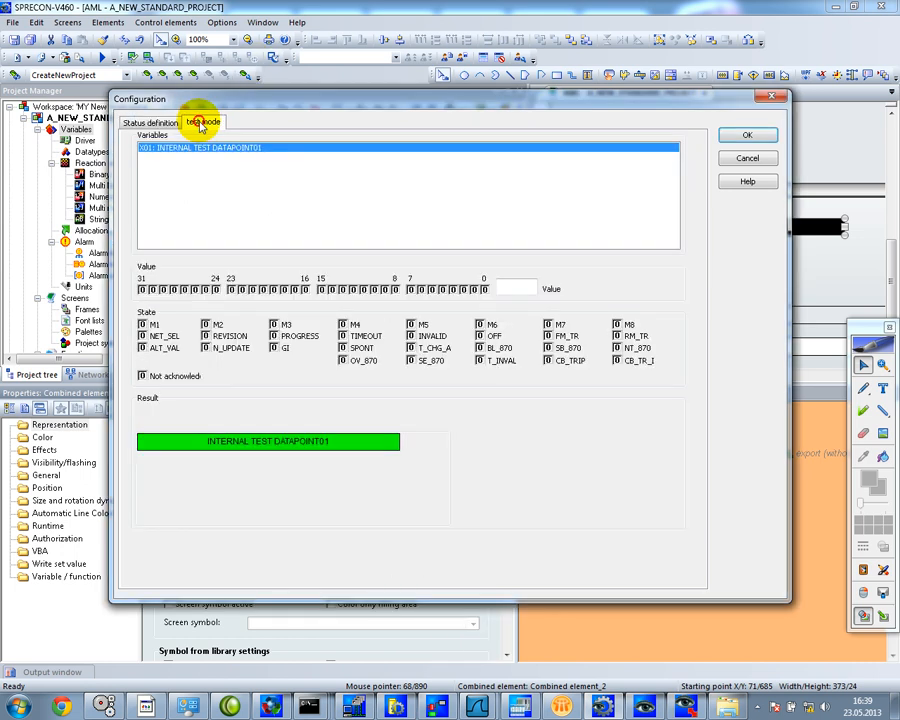
{"action": "left_click", "coordinate": [484, 289]}
{"action": "left_click", "coordinate": [484, 289]}
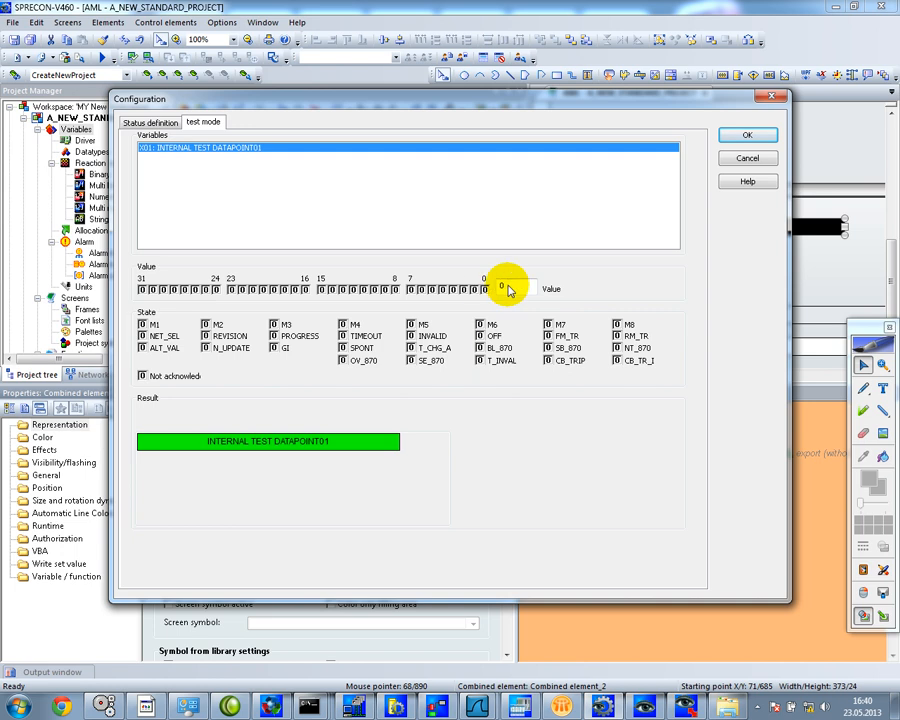
{"action": "left_click", "coordinate": [750, 135]}
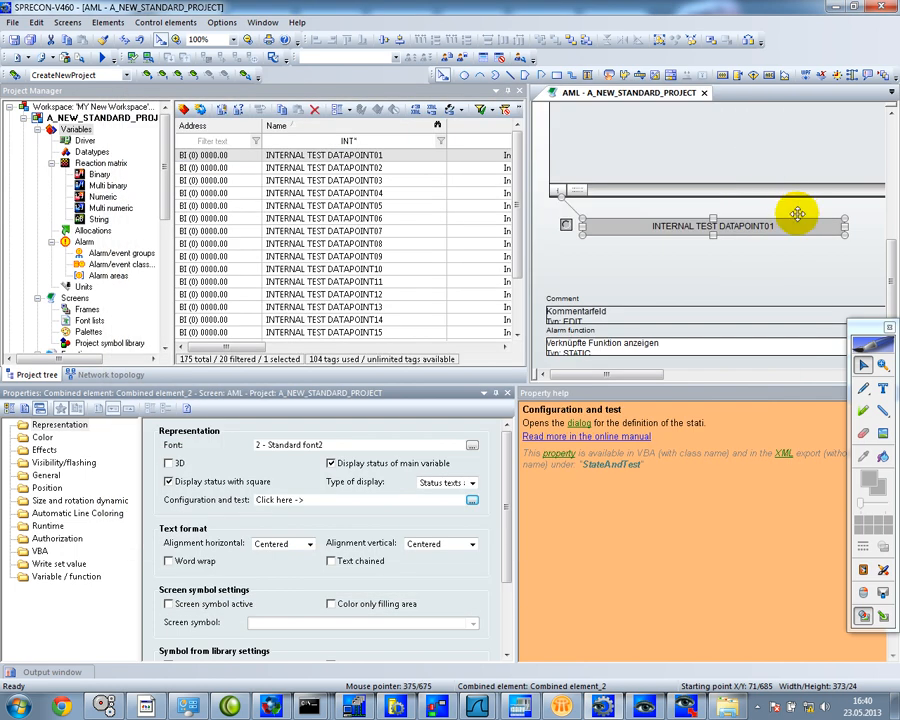
Widen the combined element to about 399 x 24, then save the screen and create the changed runtime files.
{"action": "left_click_drag", "start_coordinate": [846, 227], "coordinate": [862, 226]}
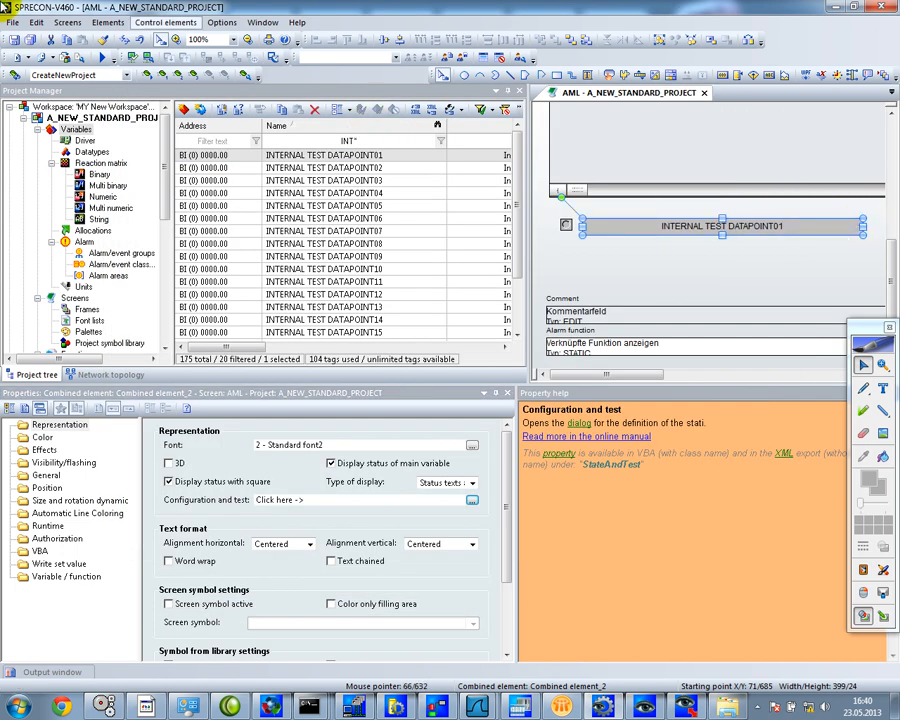
{"action": "left_click", "coordinate": [15, 41]}
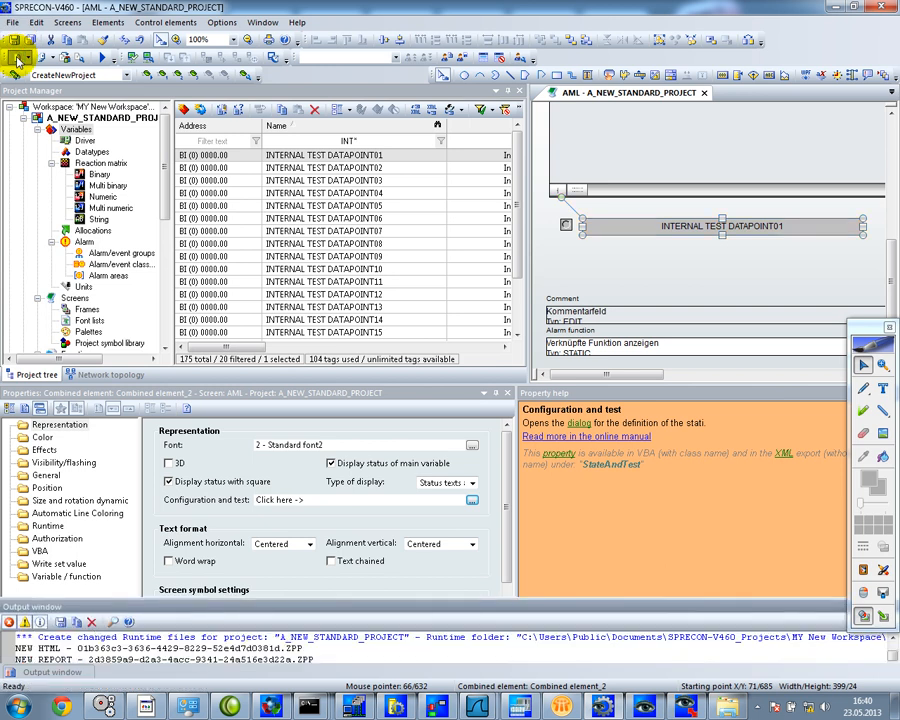
Switch to the running project in the SPRECON-V460 Runtime and reload it.
{"action": "key", "text": "alt+Tab"}
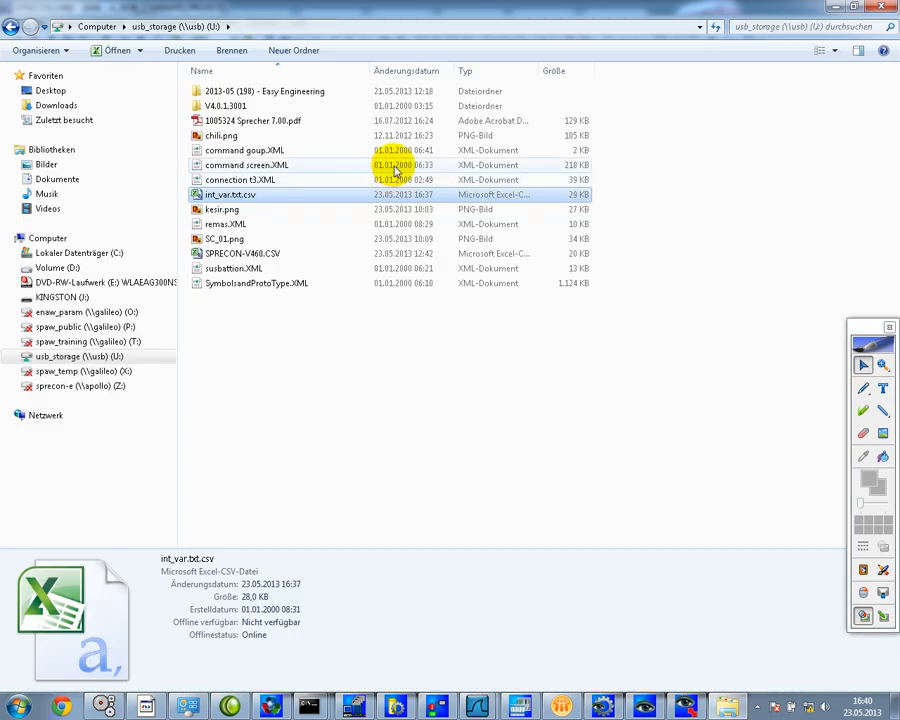
{"action": "key", "text": "alt+Tab"}
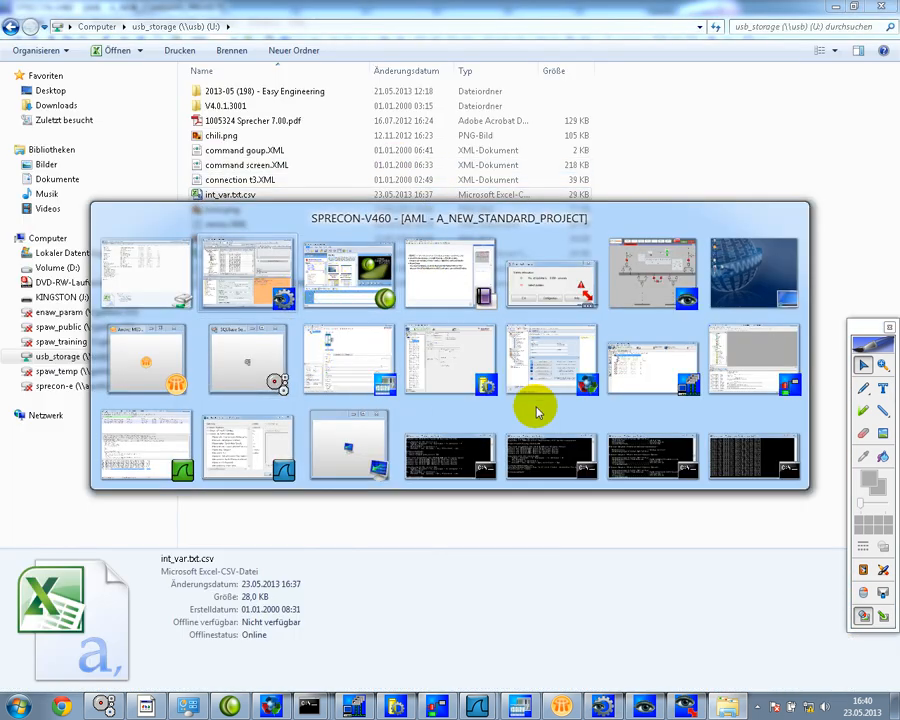
{"action": "left_click", "coordinate": [660, 272]}
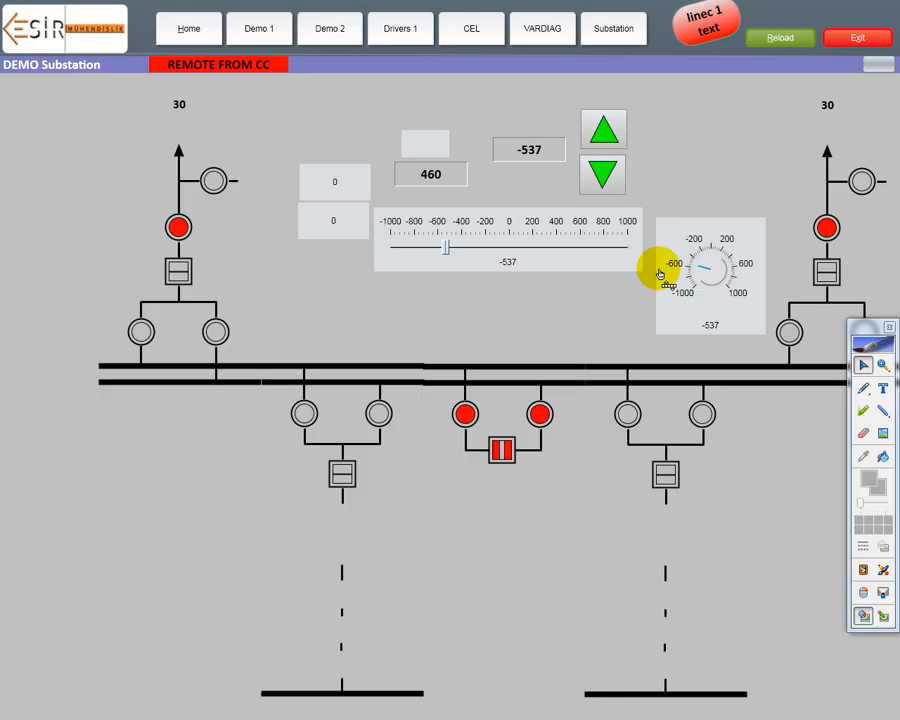
{"action": "left_click", "coordinate": [768, 38]}
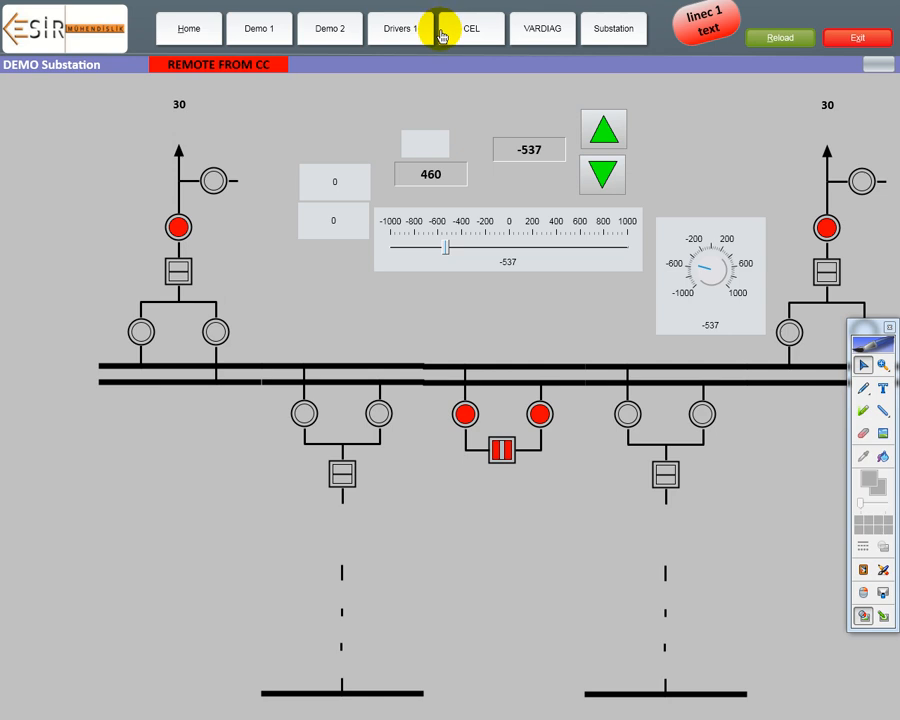
Open the AML alarm list screen from the Demo 1 group.
{"action": "left_click", "coordinate": [207, 32]}
{"action": "left_click", "coordinate": [245, 32]}
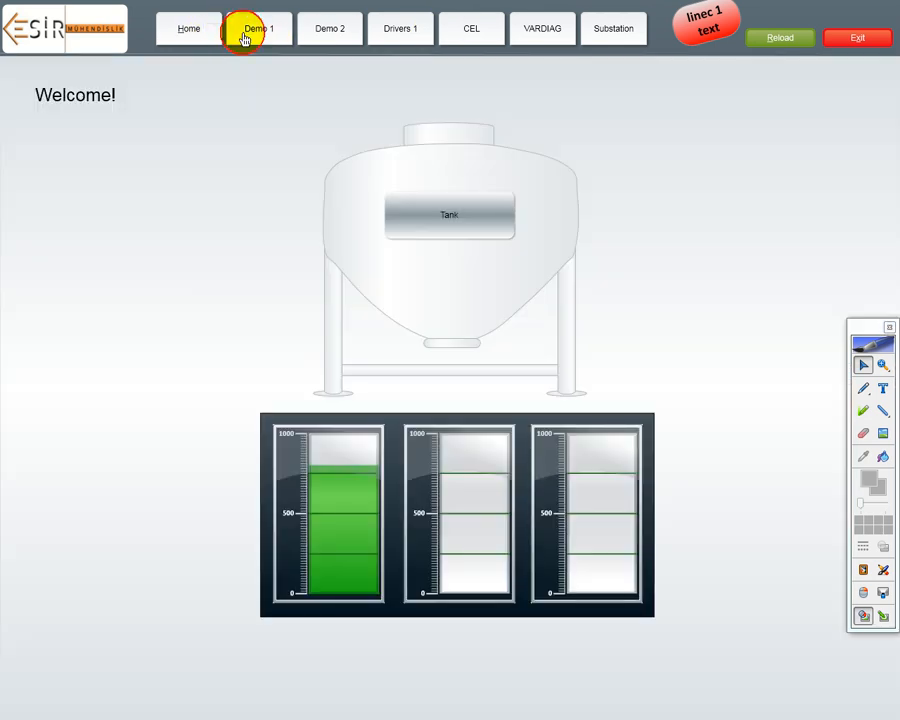
{"action": "left_click", "coordinate": [254, 126]}
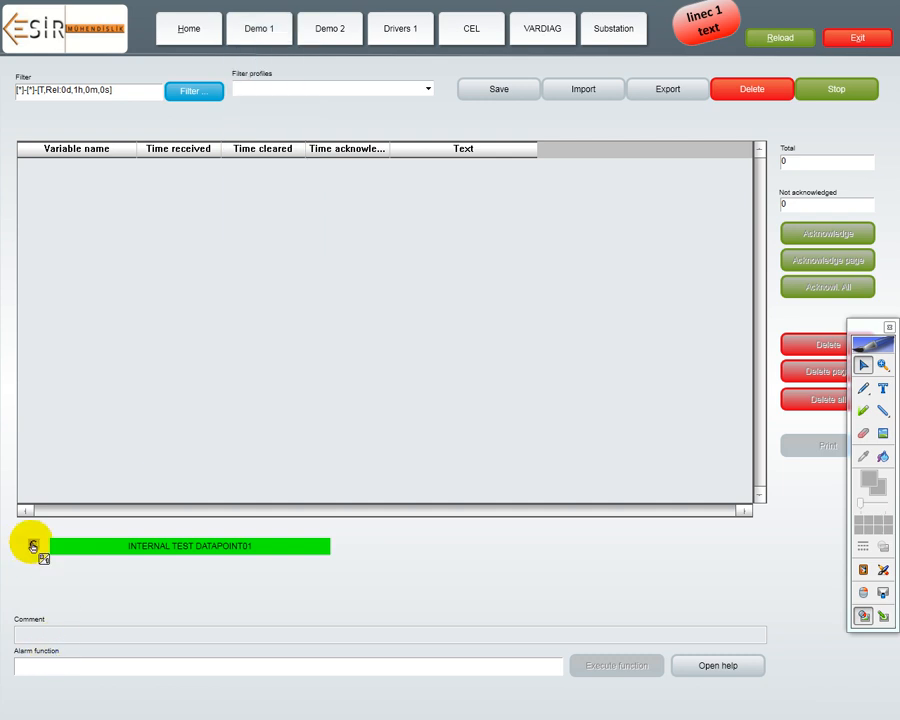
Toggle the switch beside INTERNAL TEST DATAPOINT01 on and off repeatedly to generate several alarm entries.
{"action": "left_click", "coordinate": [33, 547]}
{"action": "left_click", "coordinate": [34, 548]}
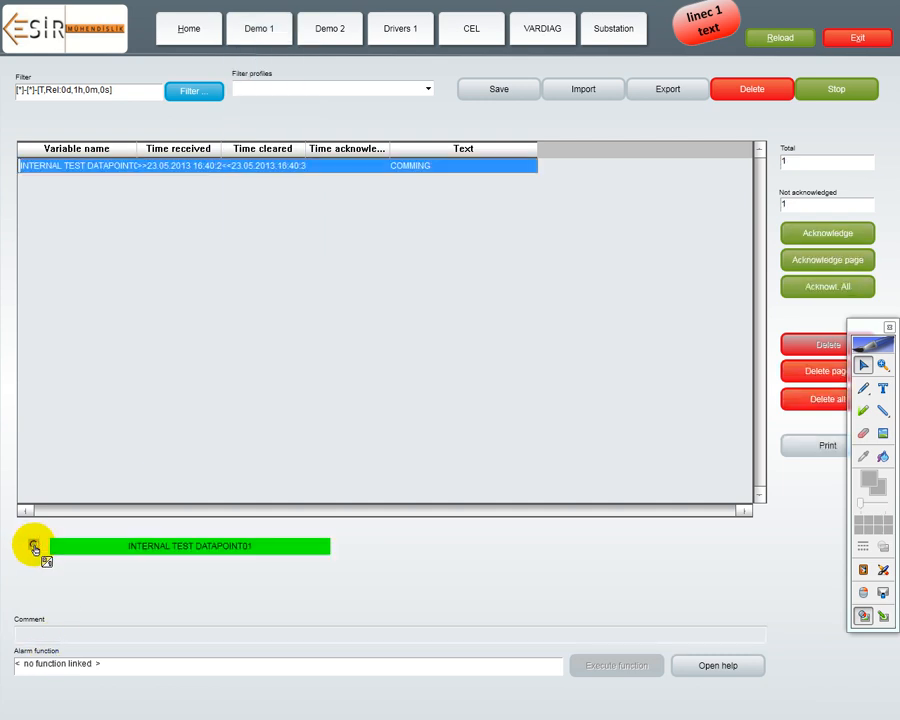
{"action": "left_click", "coordinate": [34, 548]}
{"action": "left_click", "coordinate": [35, 549]}
{"action": "left_click", "coordinate": [34, 548]}
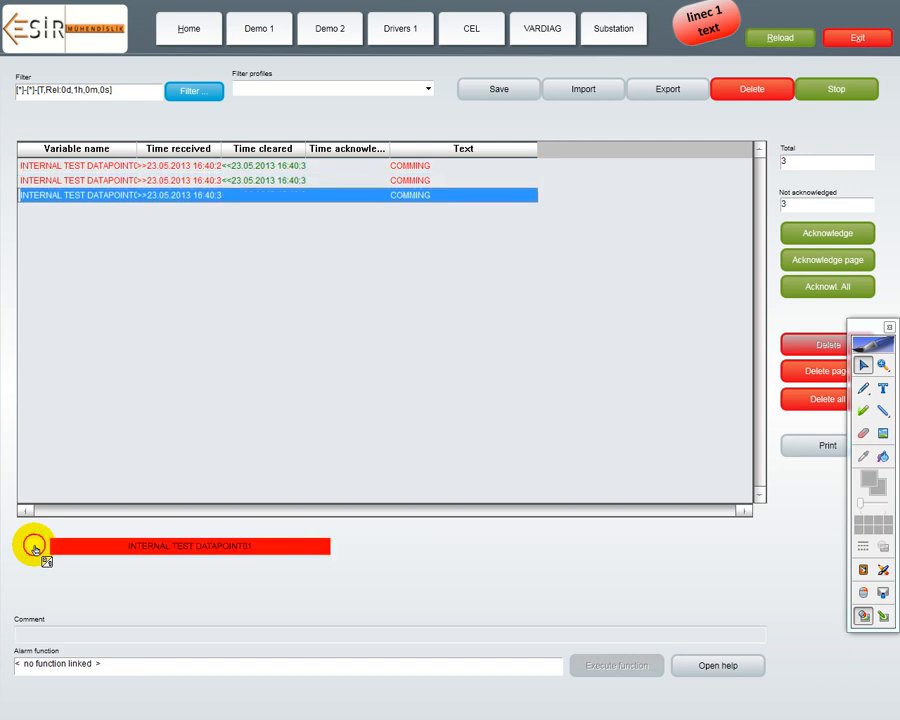
{"action": "left_click", "coordinate": [34, 548]}
{"action": "left_click", "coordinate": [35, 549]}
{"action": "left_click", "coordinate": [34, 548]}
{"action": "left_click", "coordinate": [34, 549]}
{"action": "left_click", "coordinate": [34, 548]}
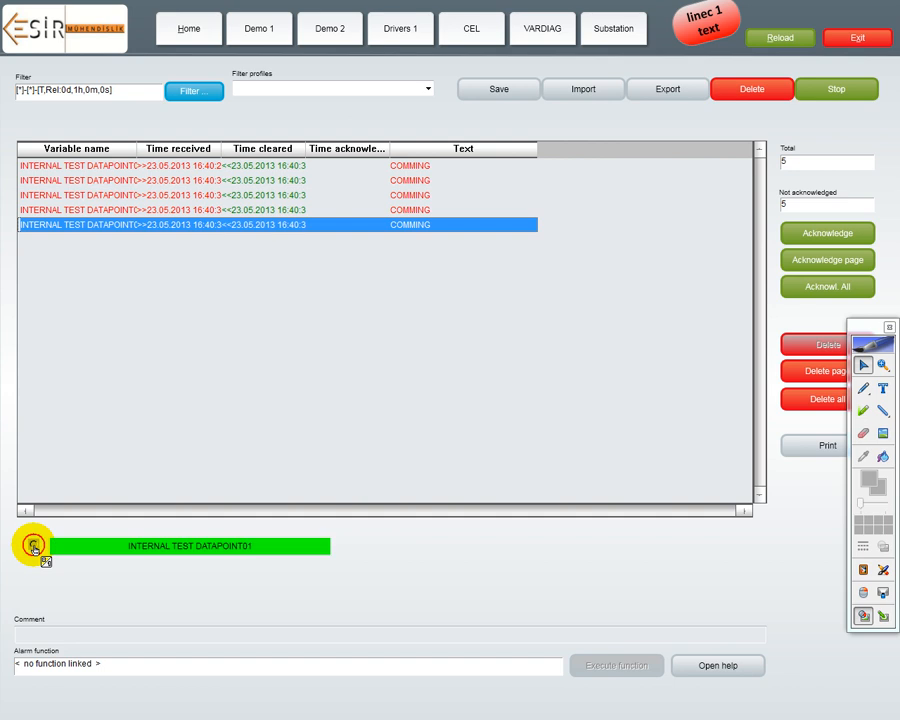
{"action": "left_click", "coordinate": [34, 548]}
{"action": "left_click", "coordinate": [34, 549]}
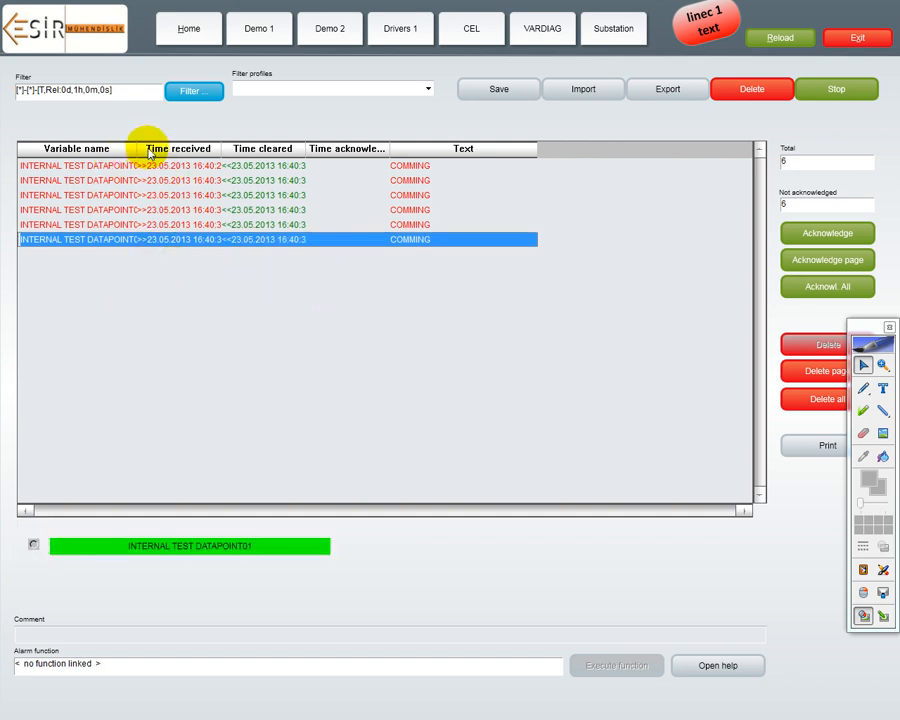
Widen the alarm list's Variable name column so the full datapoint names fit.
{"action": "left_click_drag", "start_coordinate": [135, 148], "coordinate": [185, 148]}
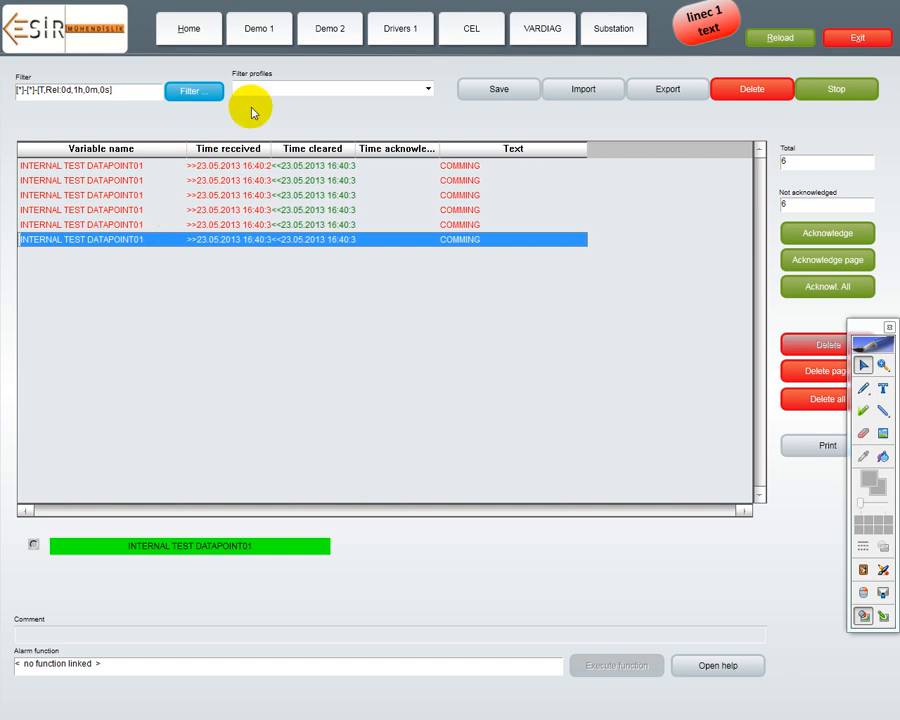
{"action": "left_click", "coordinate": [266, 36]}
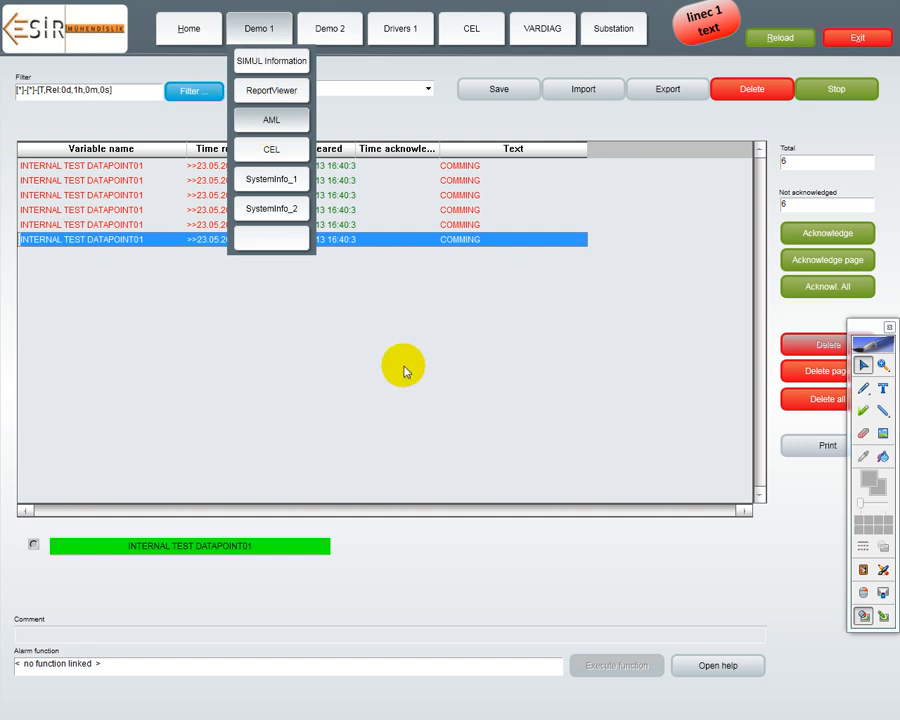
{"action": "left_click", "coordinate": [190, 132]}
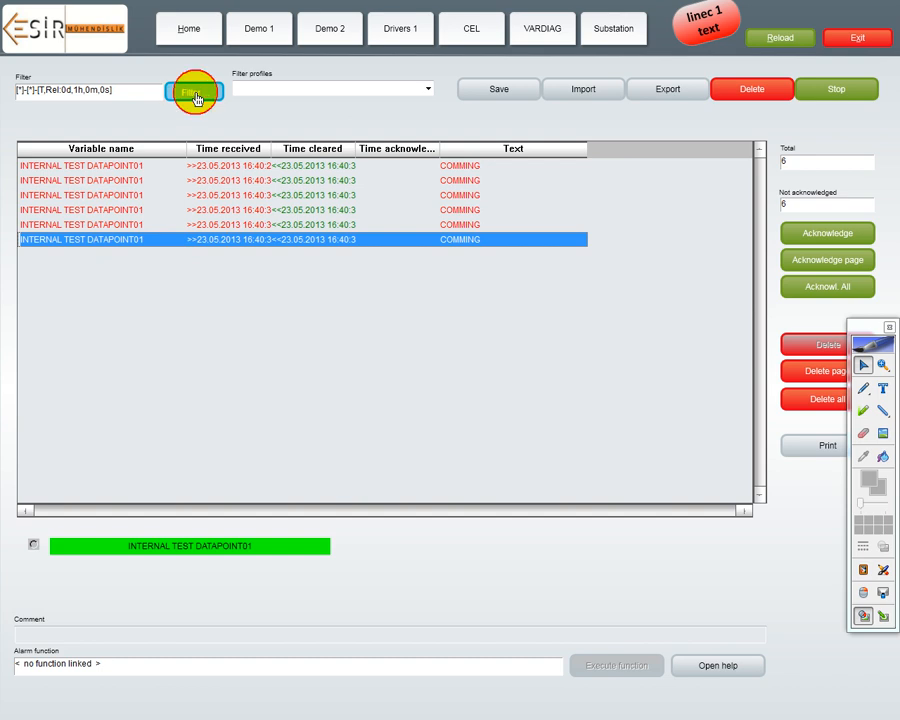
Apply the alarm list filter's preset column settings and widen the Time received column to fit the full timestamps.
{"action": "left_click", "coordinate": [196, 95]}
{"action": "left_click", "coordinate": [281, 134]}
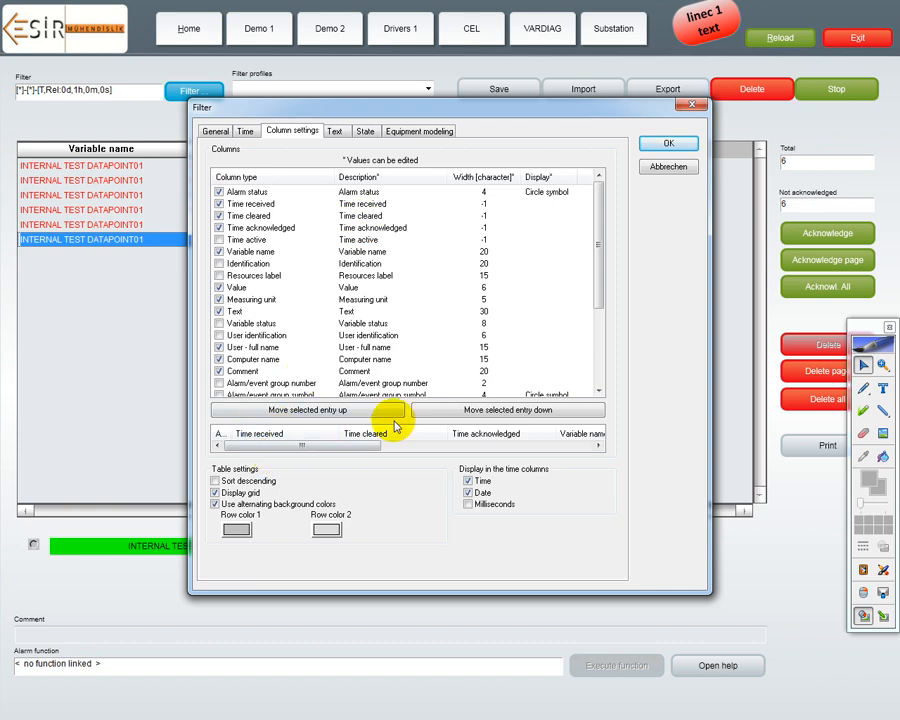
{"action": "left_click_drag", "start_coordinate": [343, 445], "coordinate": [379, 445]}
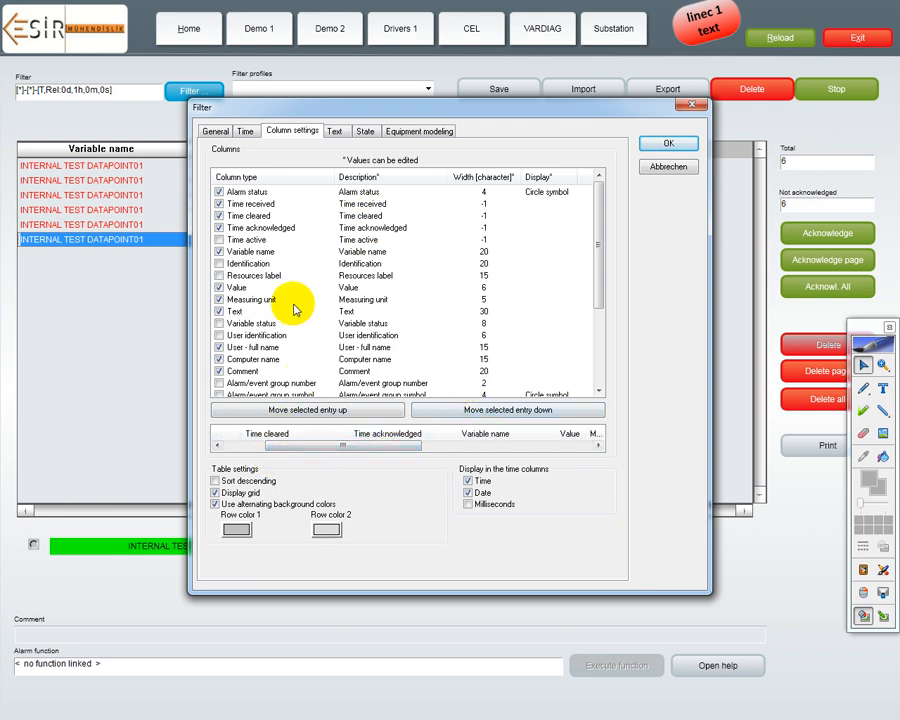
{"action": "left_click", "coordinate": [668, 144]}
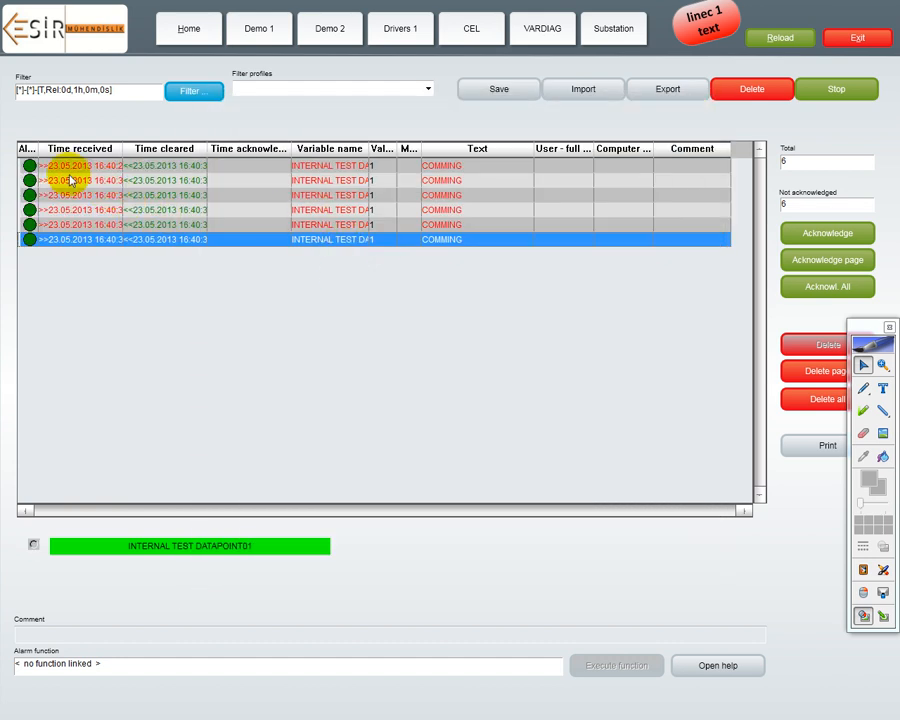
{"action": "left_click_drag", "start_coordinate": [124, 148], "coordinate": [163, 148]}
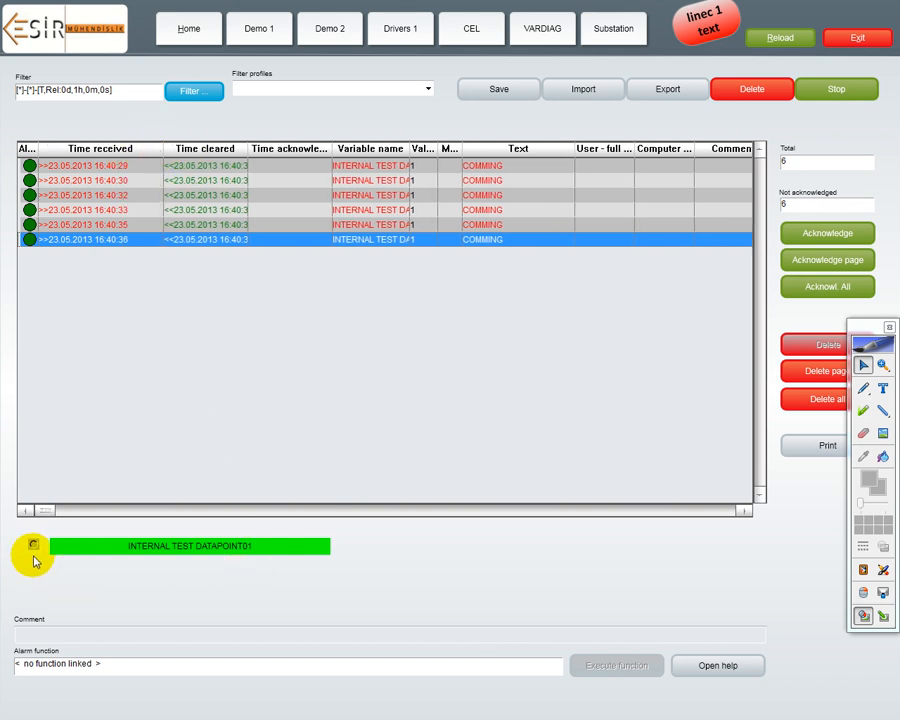
Toggle the INTERNAL TEST DATAPOINT01 switch several times, leave it on, and acknowledge its newest alarm in the list.
{"action": "left_click", "coordinate": [35, 552]}
{"action": "left_click", "coordinate": [35, 552]}
{"action": "left_click", "coordinate": [35, 552]}
{"action": "left_click", "coordinate": [35, 550]}
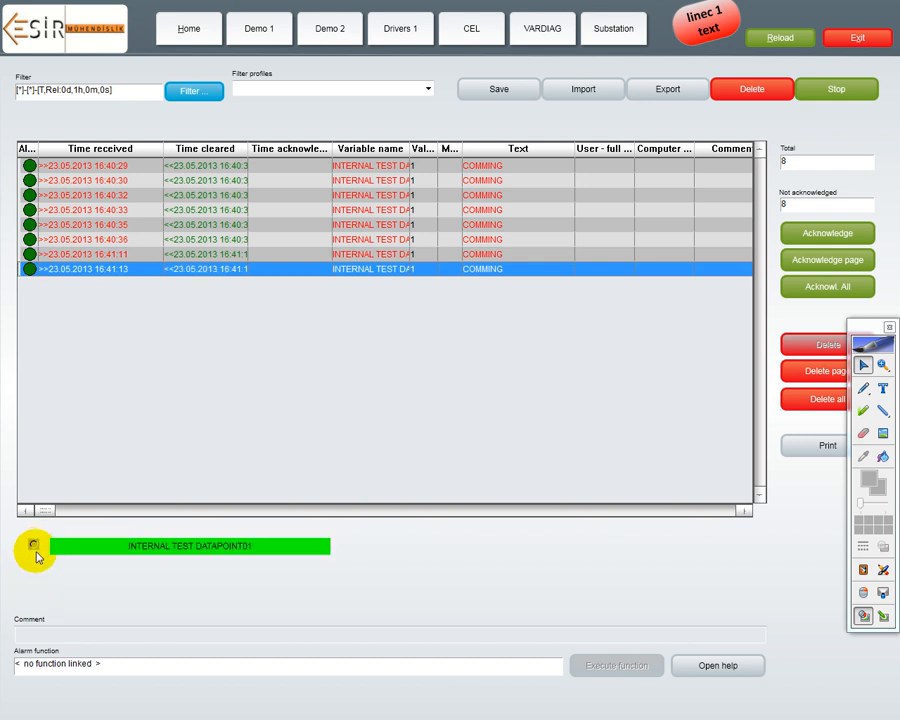
{"action": "left_click", "coordinate": [35, 552]}
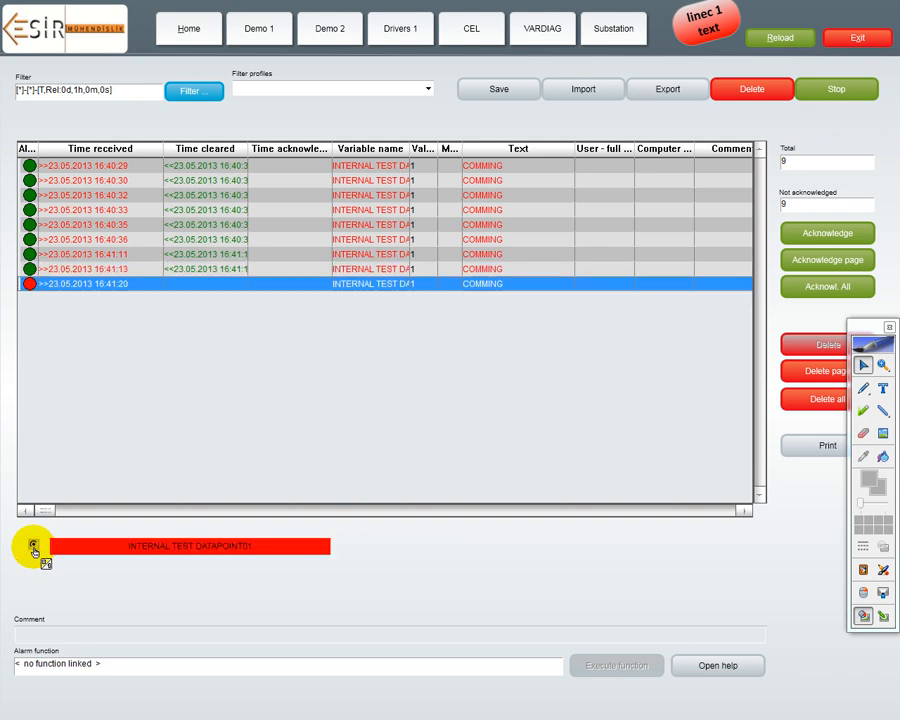
{"action": "double_click", "coordinate": [85, 289]}
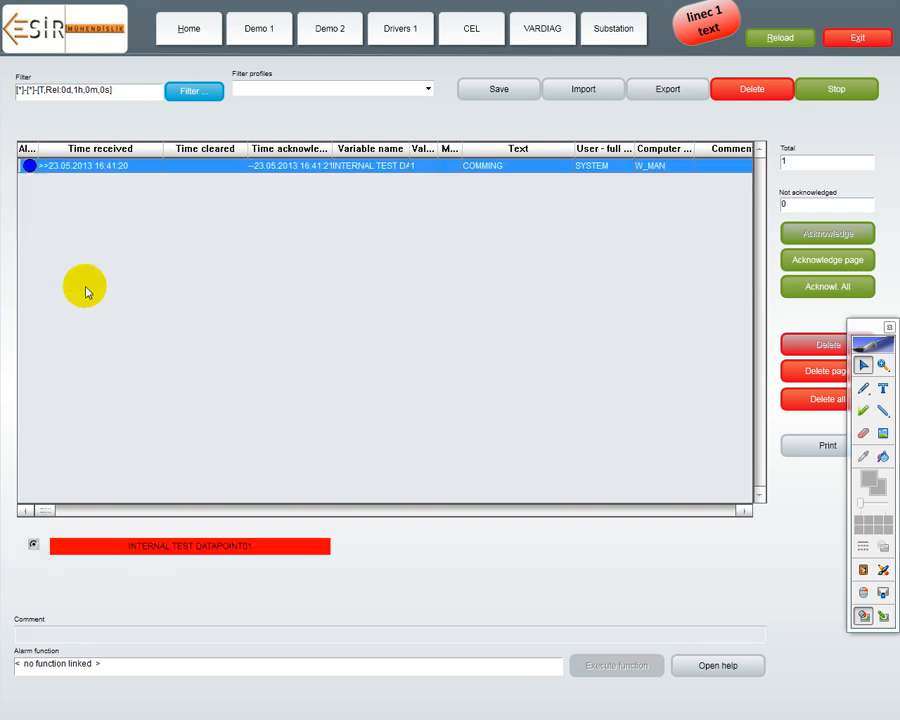